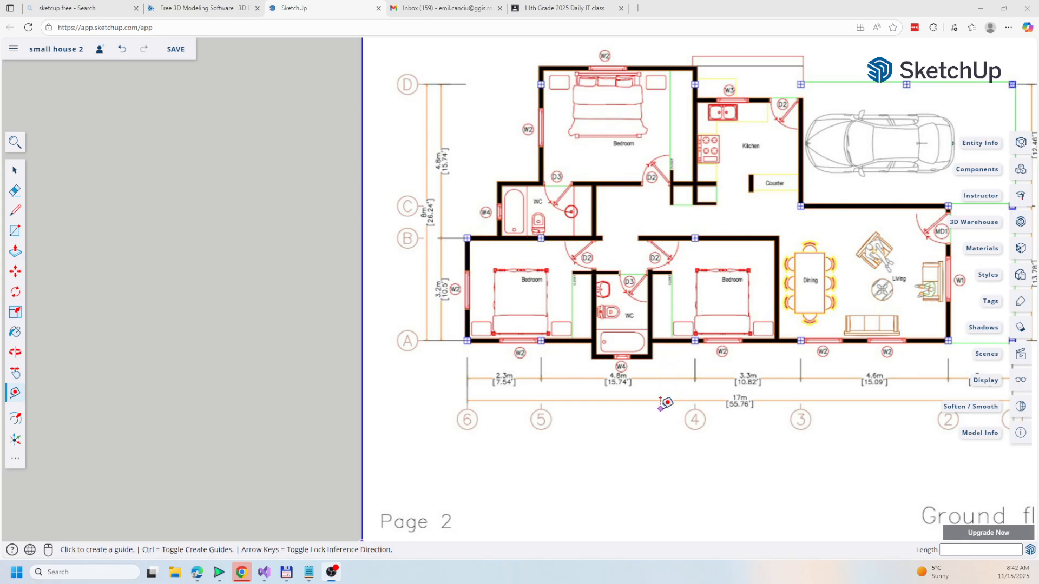
Step: Place a vertical guide parallel to the plan image's left edge, about 3.28 m away, through the centre of wall corner 6-A
shift+middle_drag(738, 308, 596, 354)
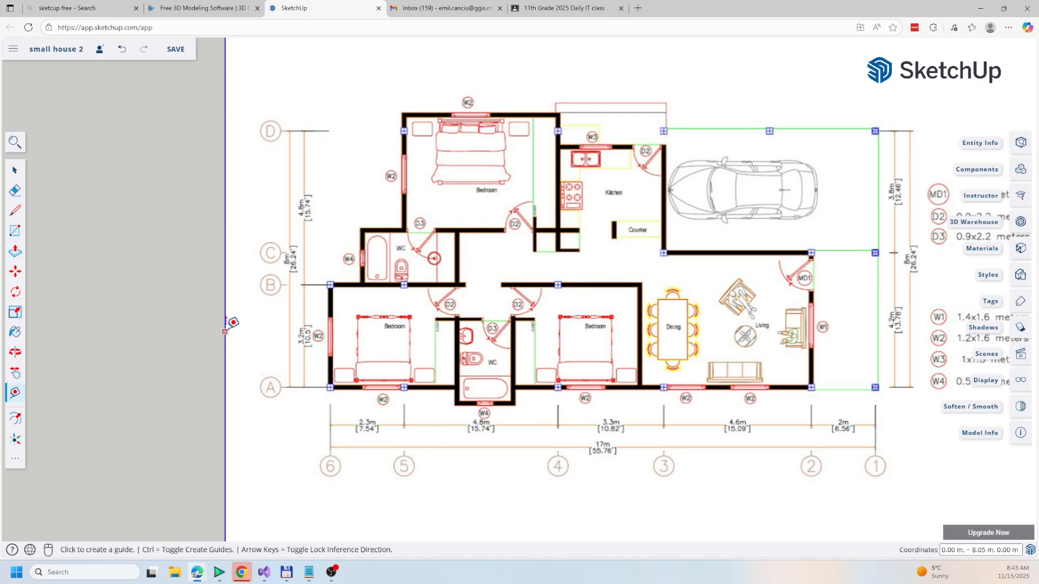
click(225, 301)
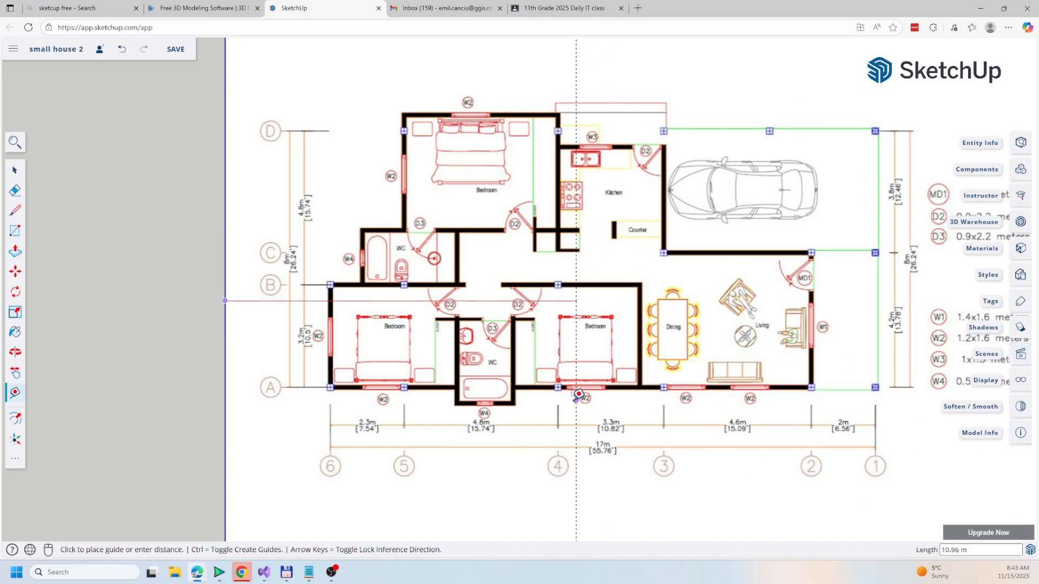
middle_drag(457, 380, 503, 66)
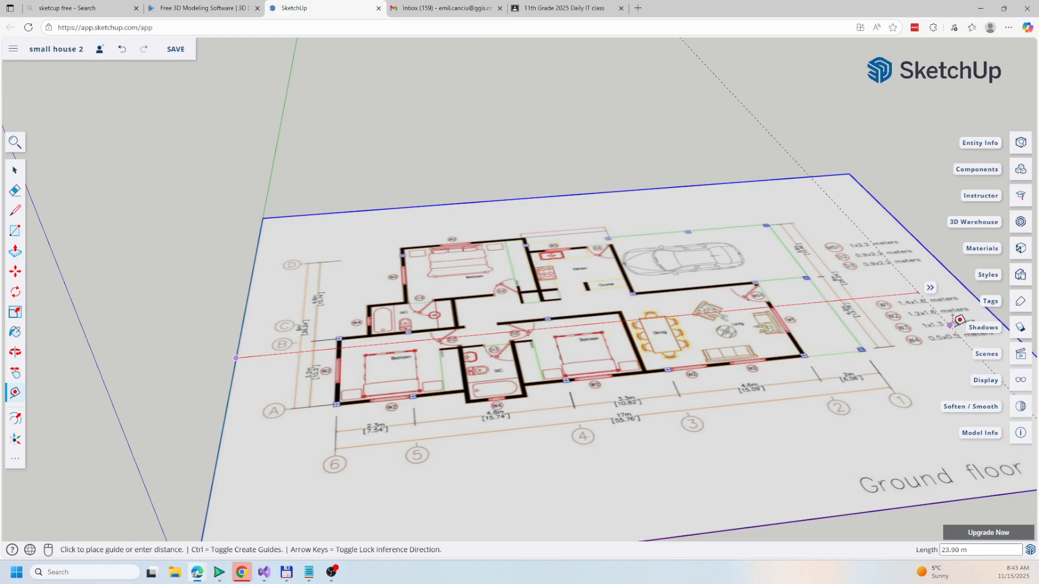
click(1021, 355)
click(933, 346)
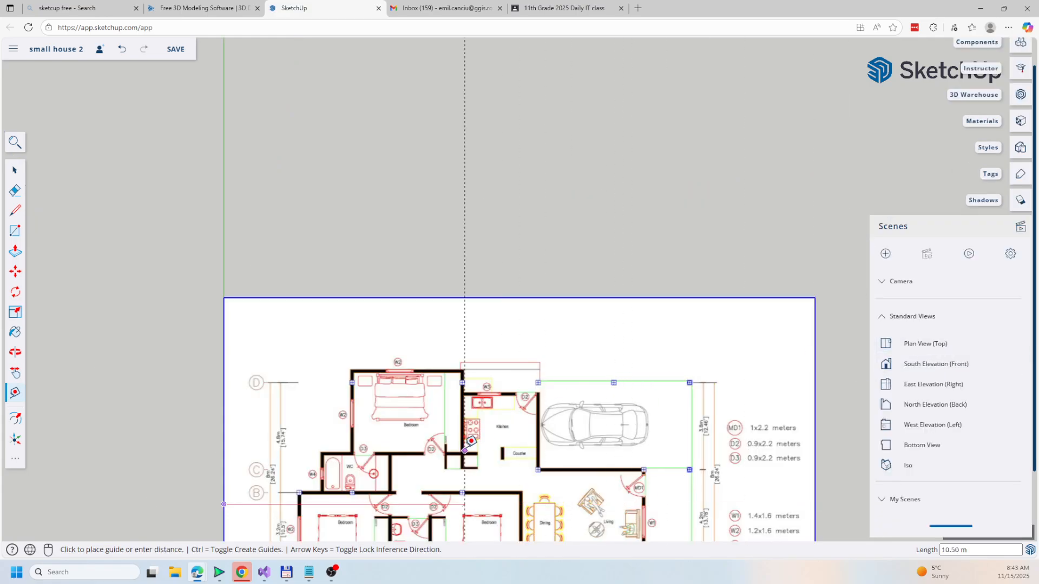
shift+middle_drag(442, 452, 546, 210)
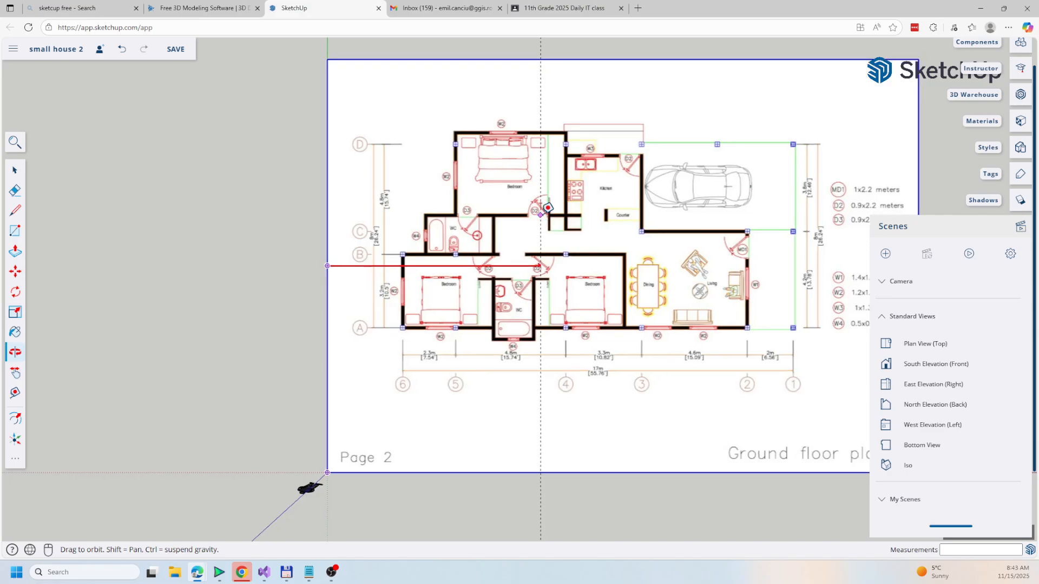
scroll(392, 263, up, 5)
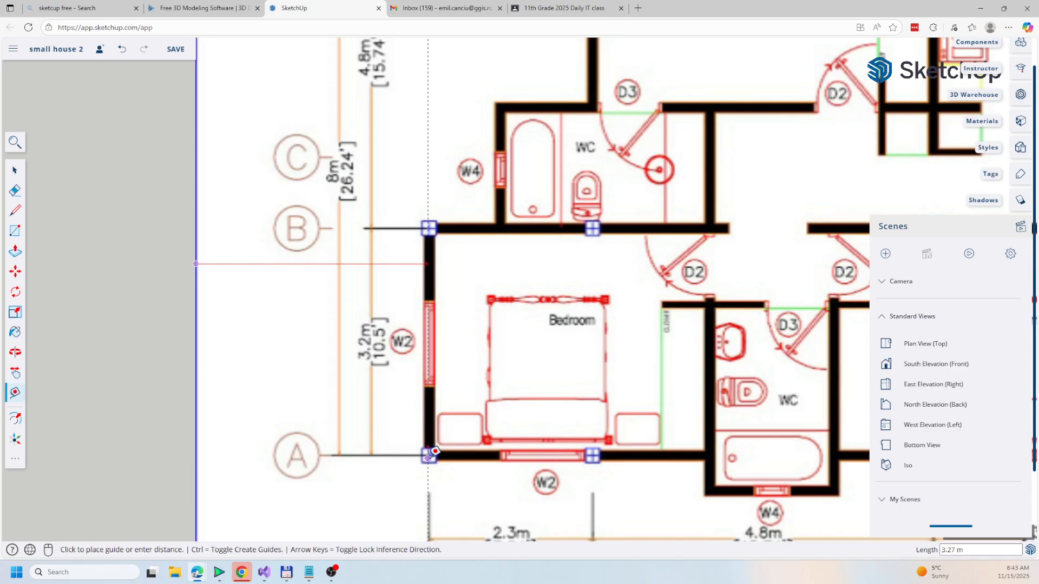
scroll(427, 459, up, 6)
scroll(431, 451, down, 10)
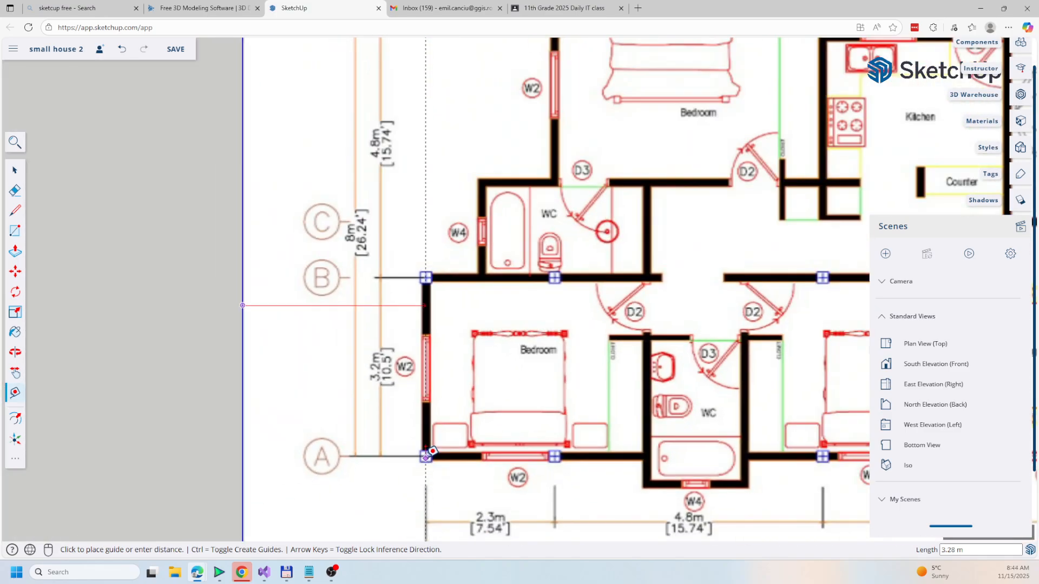
scroll(427, 459, up, 10)
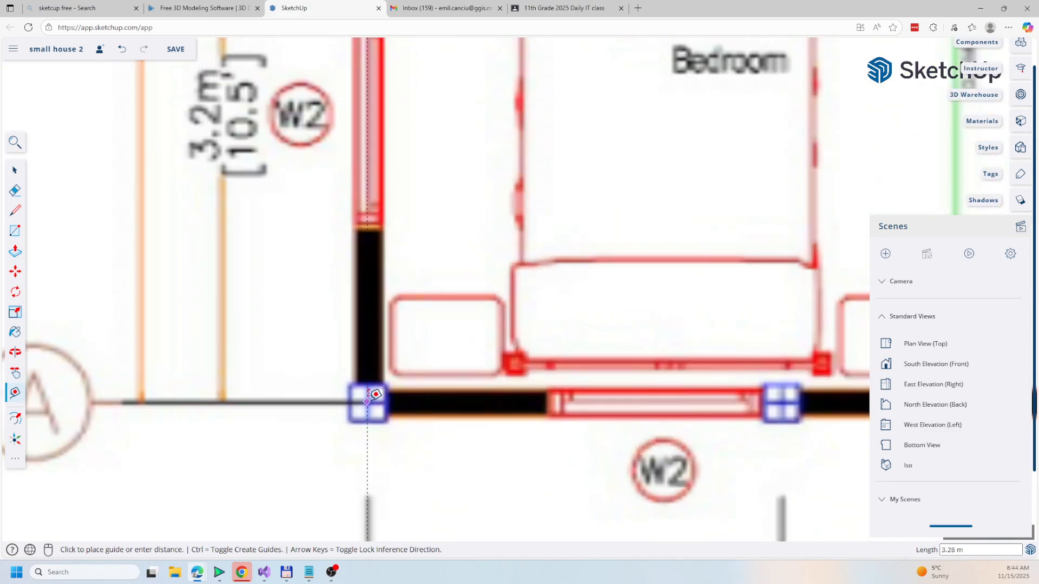
scroll(367, 402, up, 3)
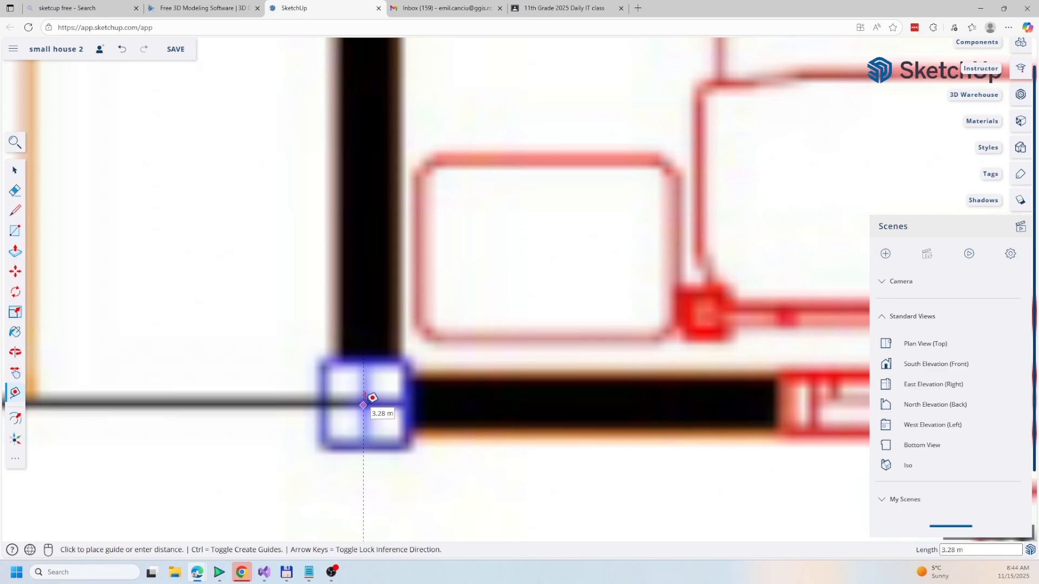
click(371, 399)
Step: Place a parallel guide 2.3 m to the right of the axis 6 guide to mark axis 5
scroll(368, 403, down, 10)
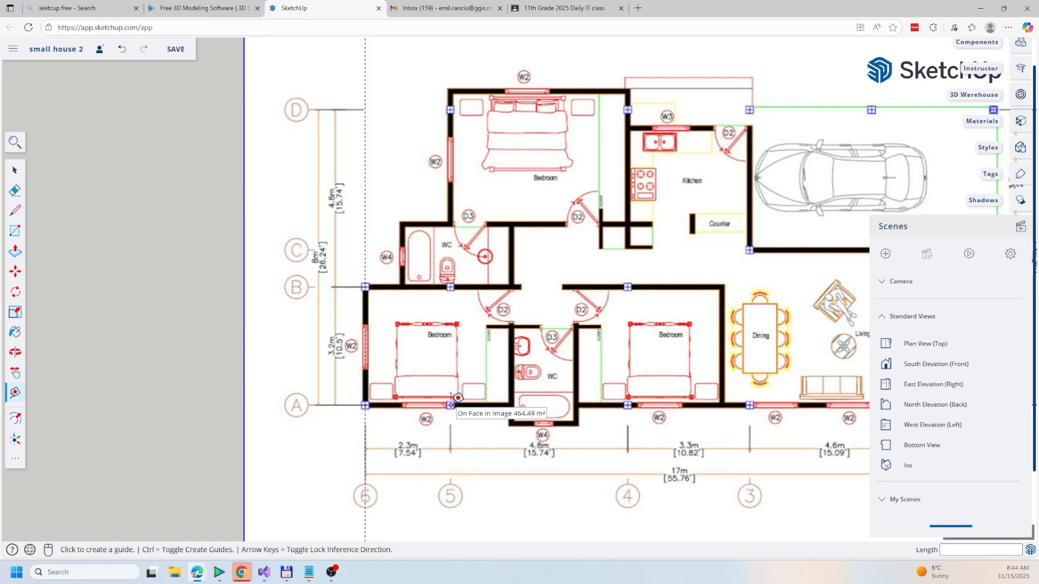
scroll(450, 403, up, 3)
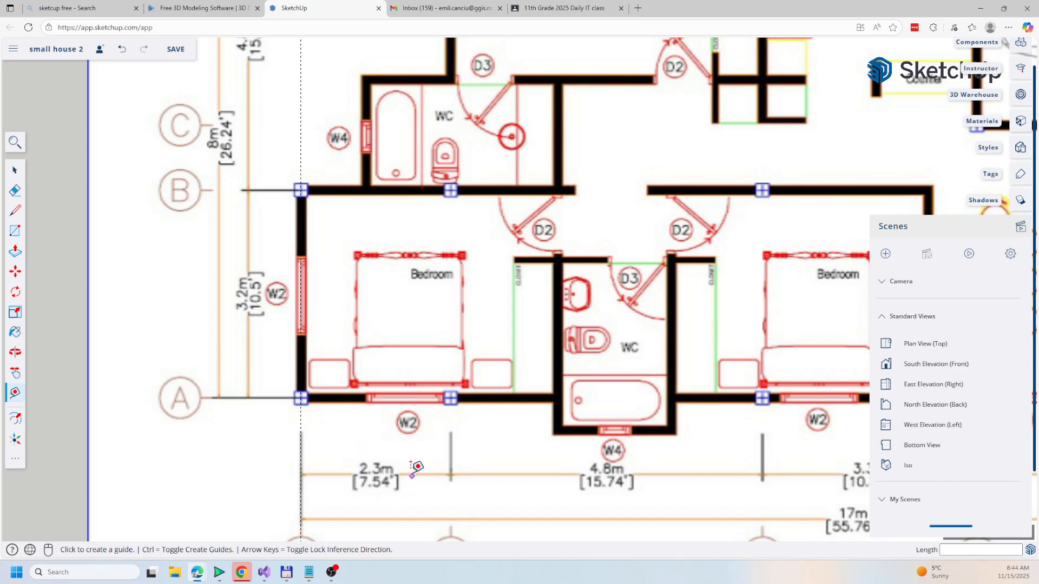
click(300, 415)
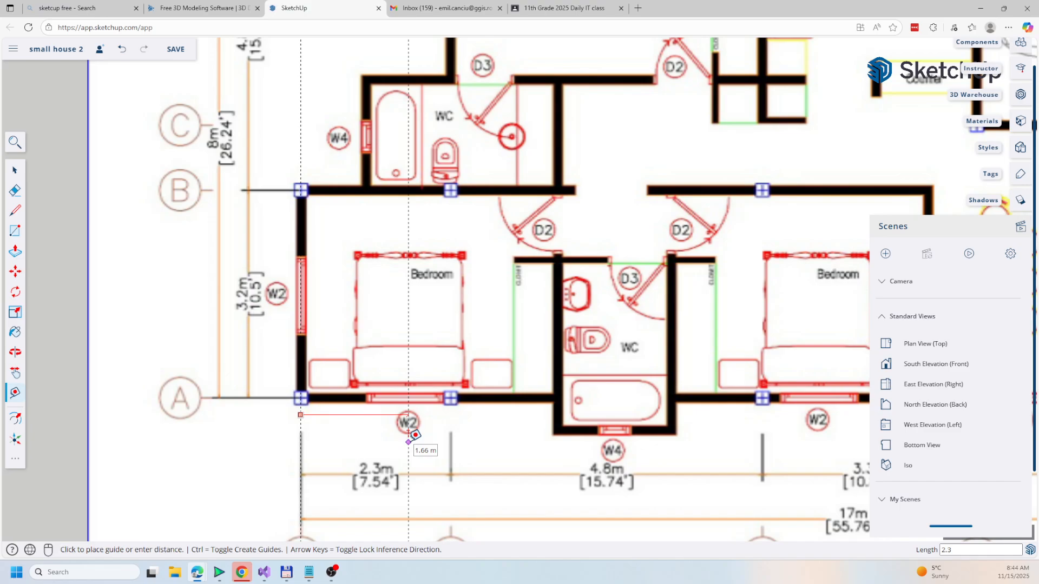
key(Return)
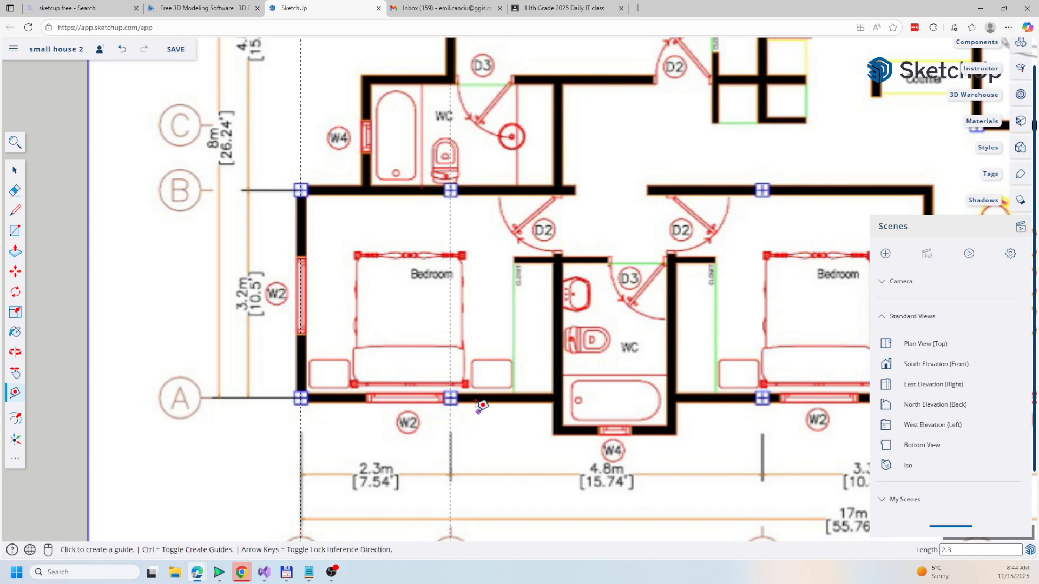
Step: Place a parallel guide 4.8 m to the right of the axis 5 guide to mark axis 4
scroll(494, 455, down, 2)
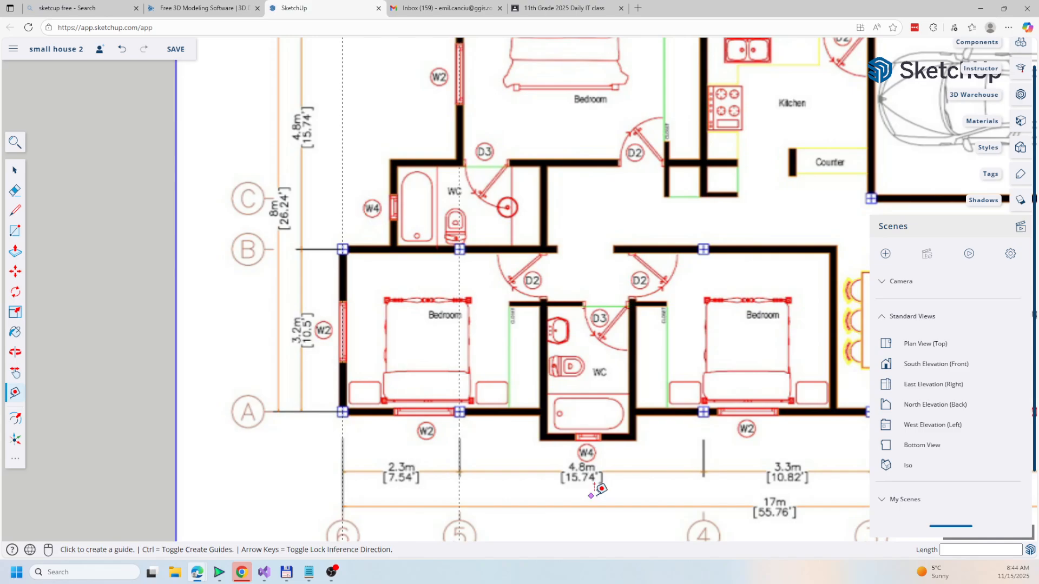
click(459, 427)
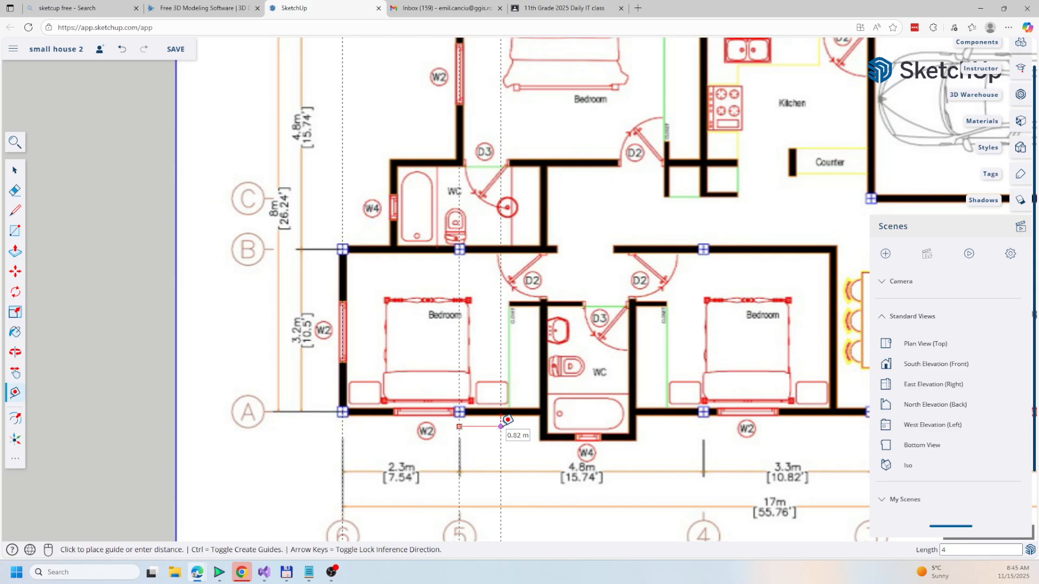
click(501, 426)
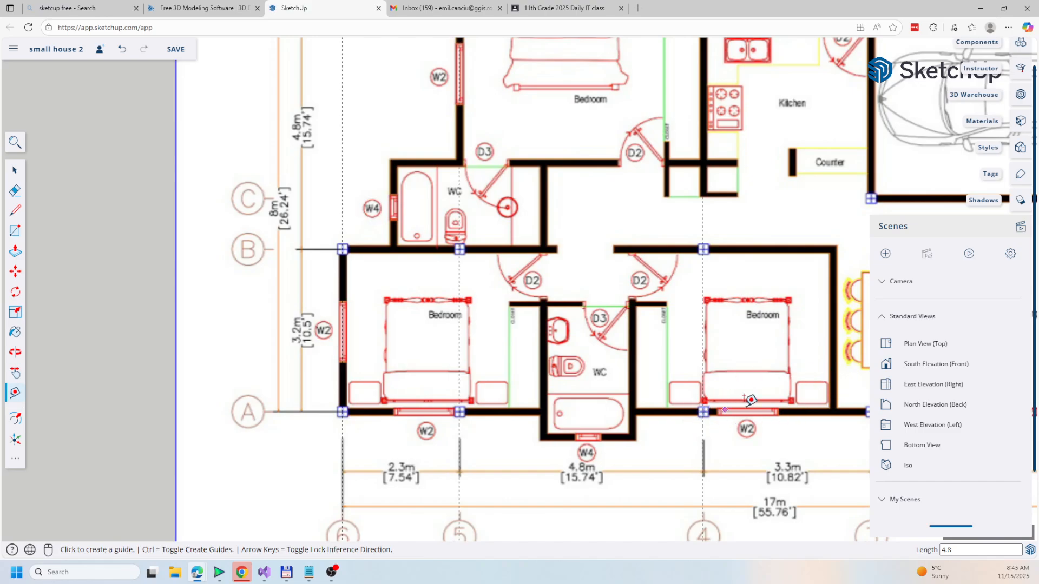
Step: Place a parallel guide 3.3 m to the right of the axis 4 guide to mark axis 3
click(903, 230)
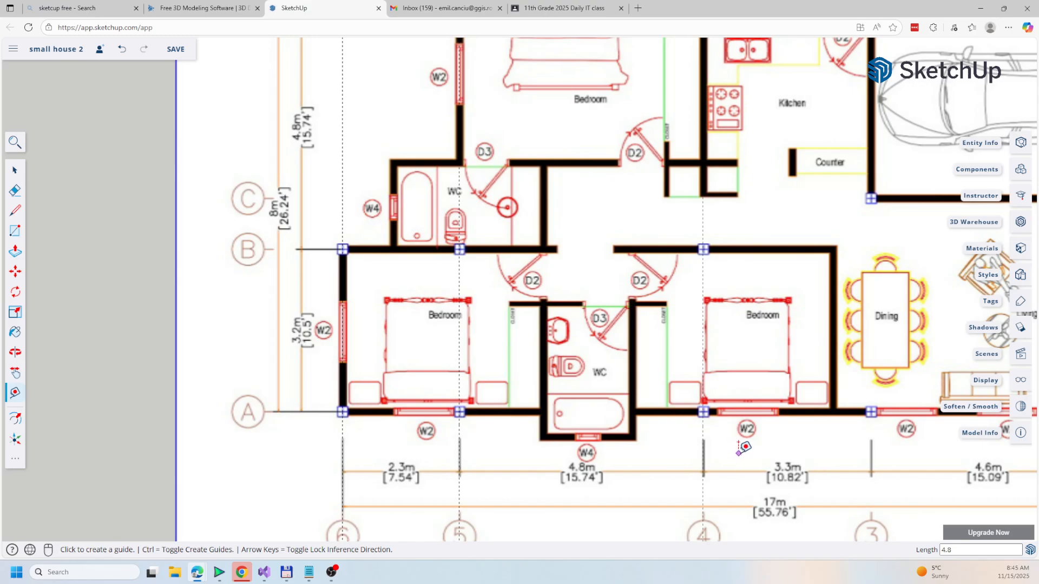
shift+middle_drag(736, 456, 447, 455)
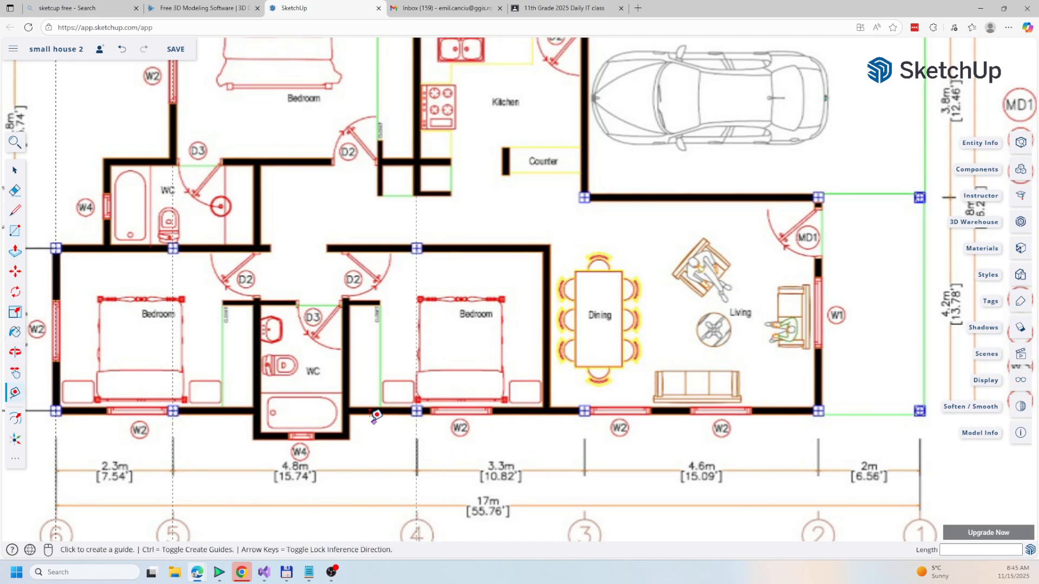
click(416, 429)
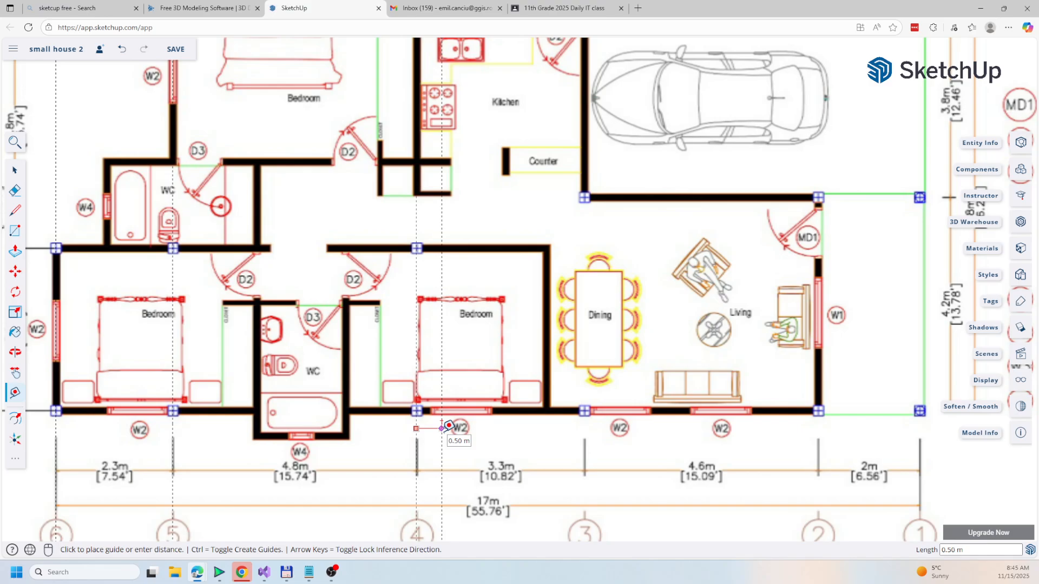
key(Escape)
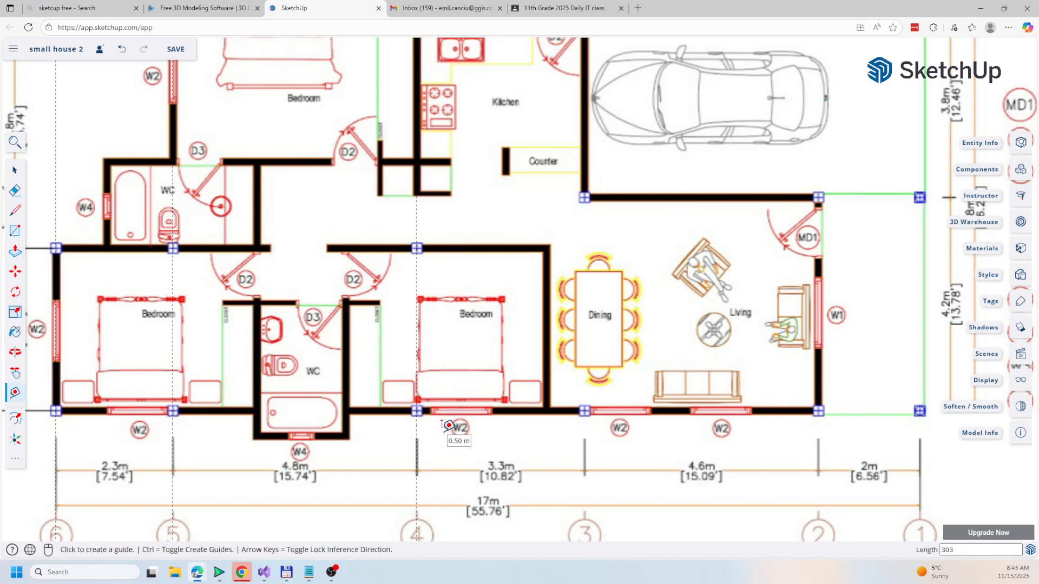
scroll(654, 409, down, 3)
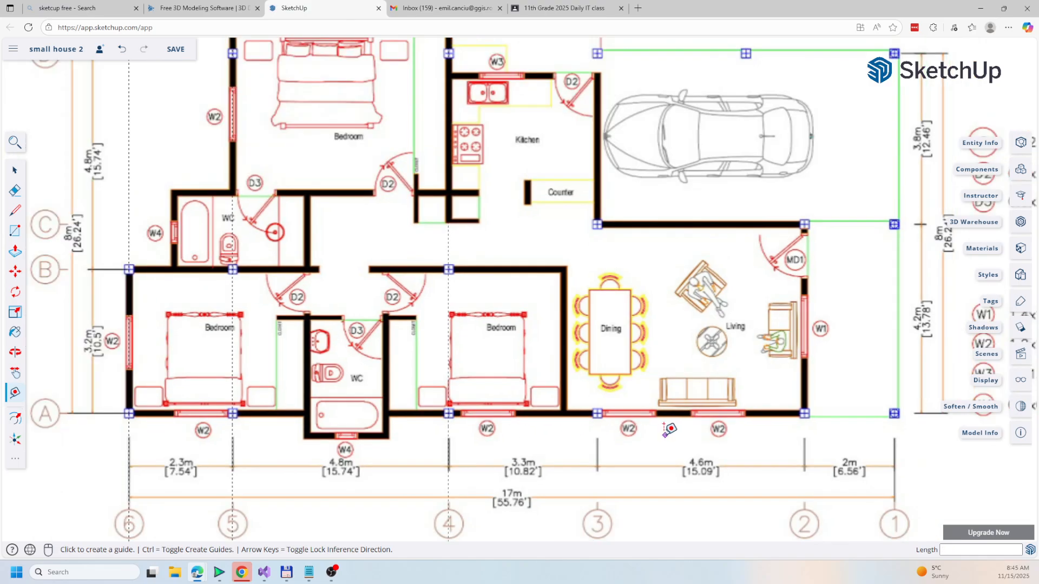
click(473, 395)
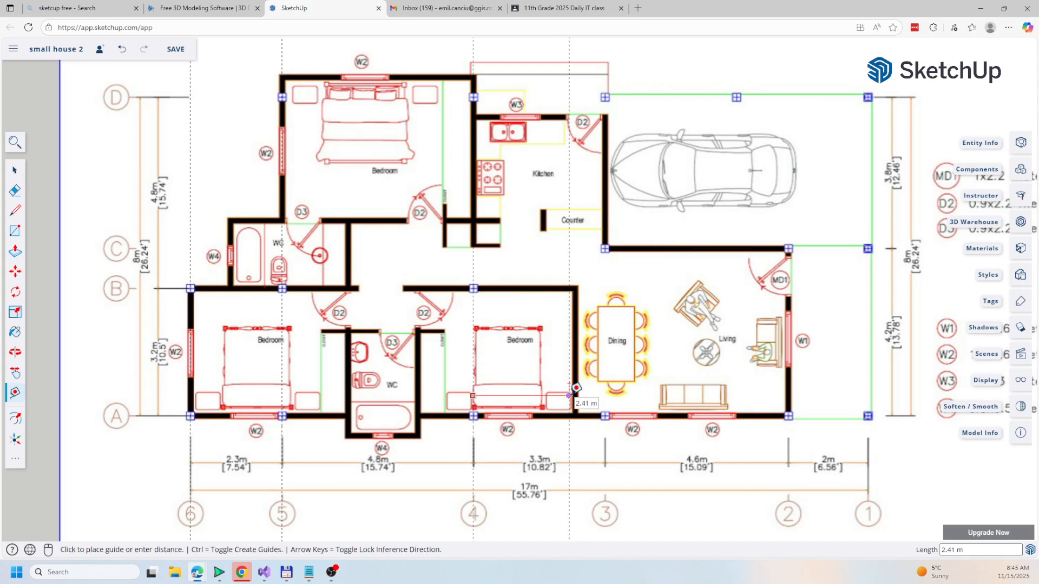
scroll(575, 390, down, 3)
scroll(569, 398, up, 2)
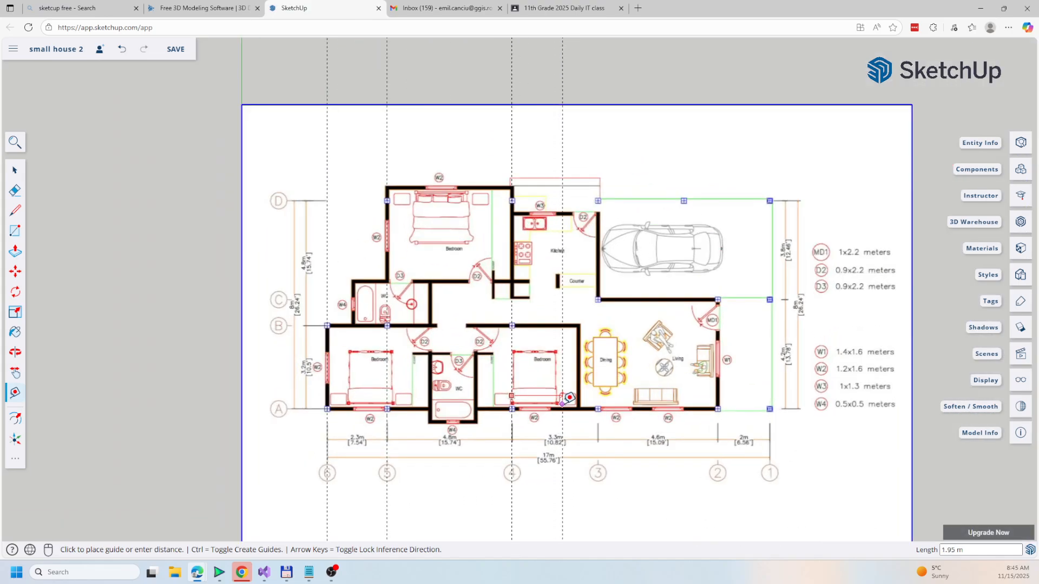
key(Return)
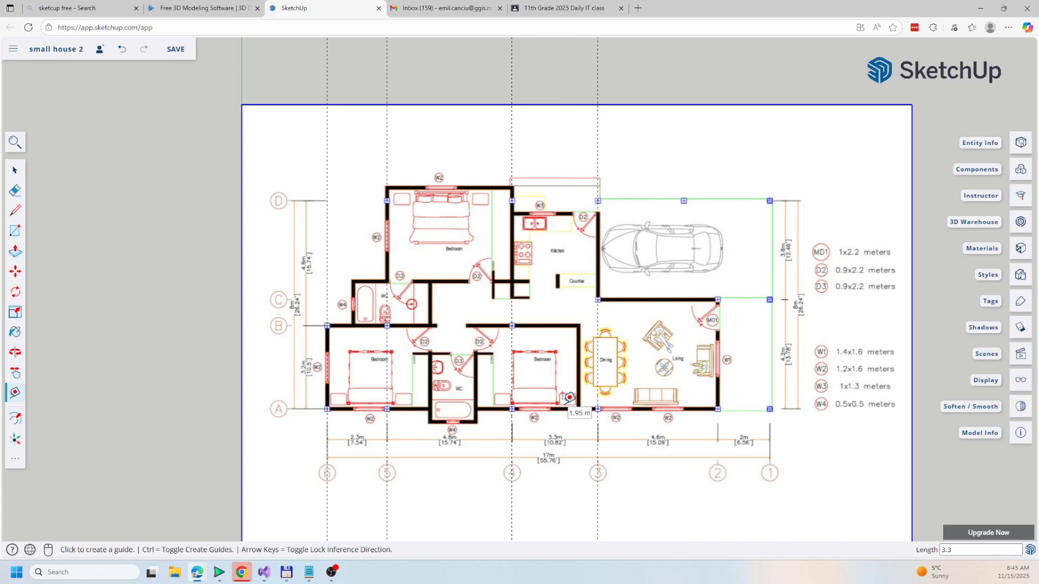
Step: Place a parallel guide 4.6 m to the right of the axis 3 guide to mark axis 2
scroll(644, 427, up, 3)
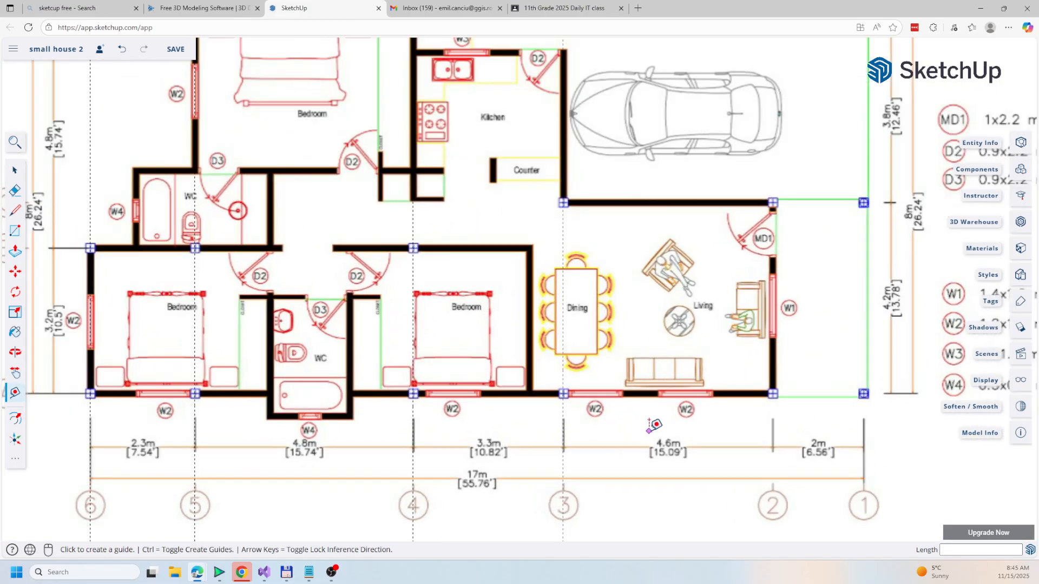
click(563, 361)
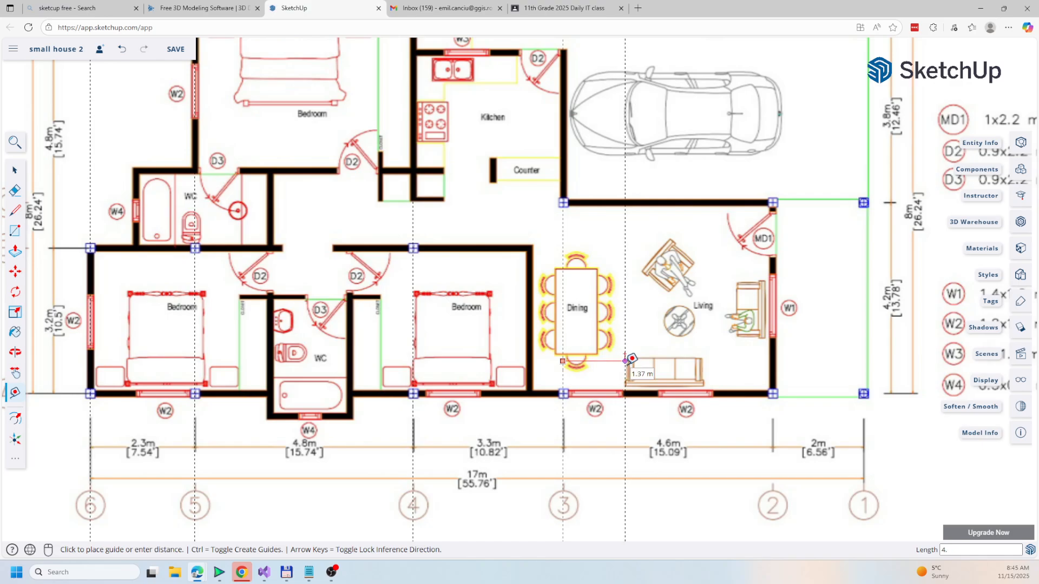
key(Return)
Step: In plan view, place a horizontal guide about 6.31 m above the plan image's lower edge, through the centre of wall corner 6-A
scroll(552, 379, down, 2)
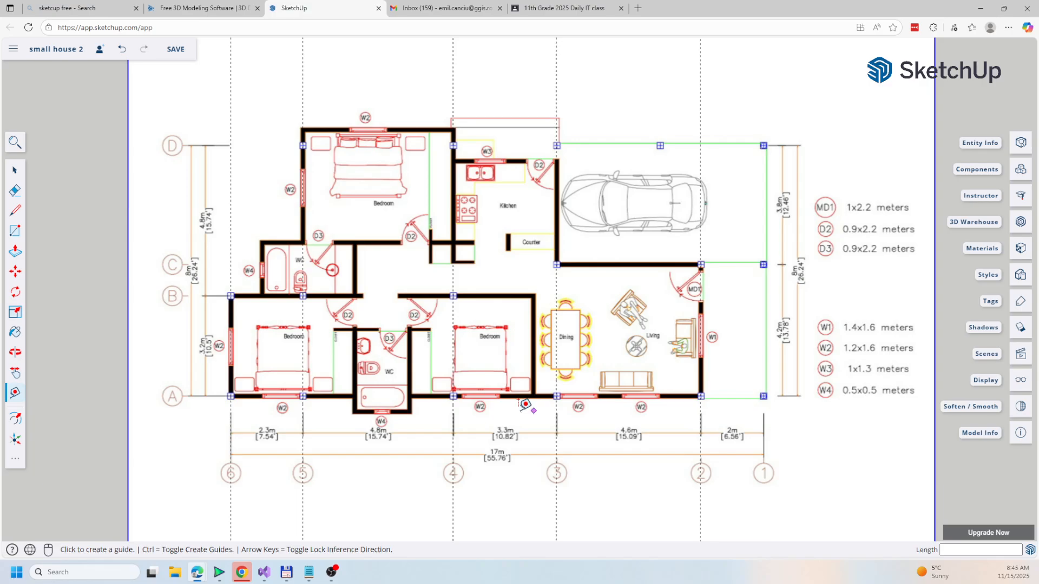
scroll(435, 433, down, 2)
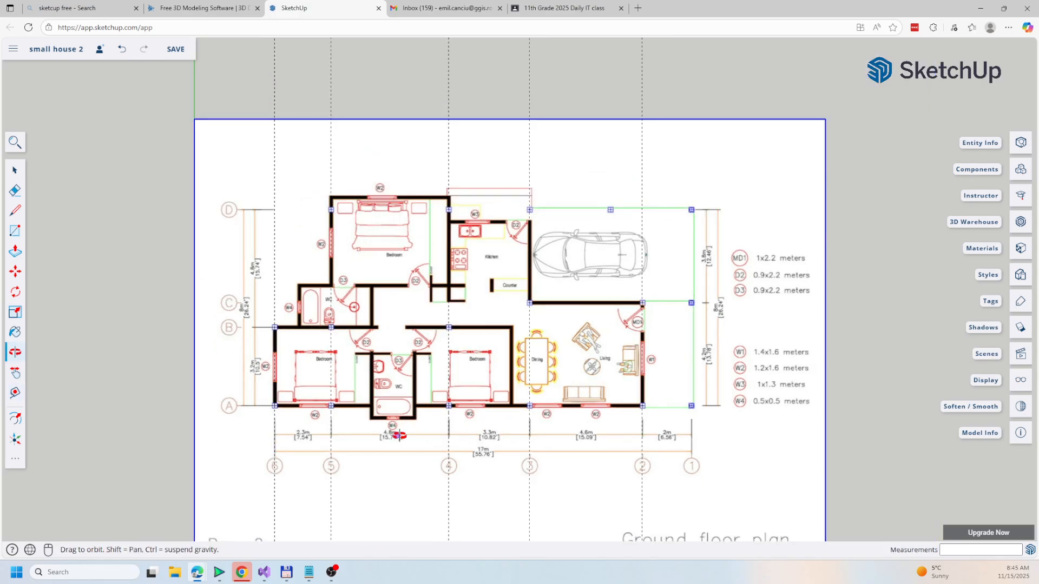
shift+middle_drag(406, 429, 453, 389)
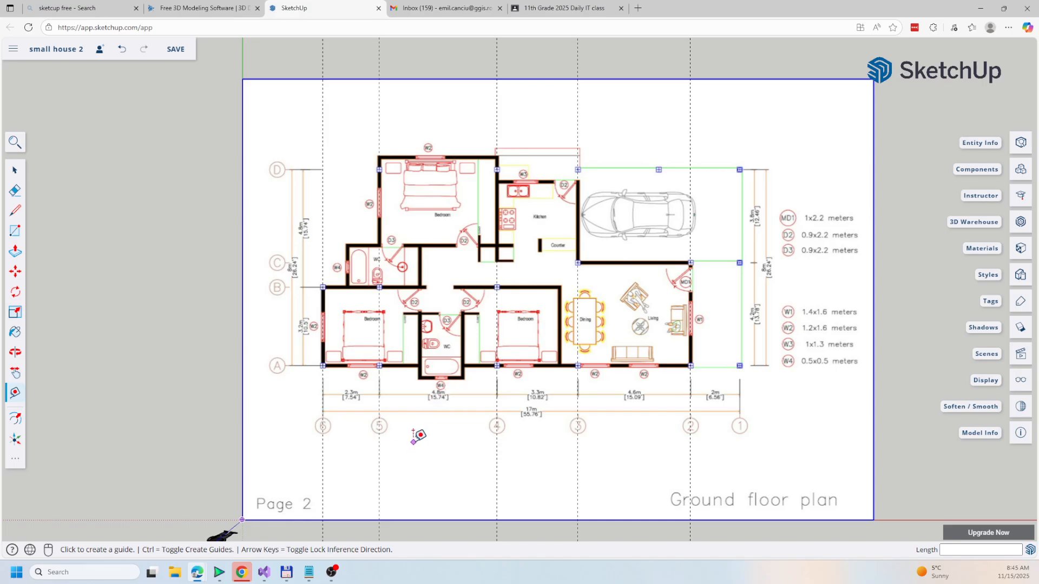
shift+middle_drag(419, 443, 143, 281)
key(t)
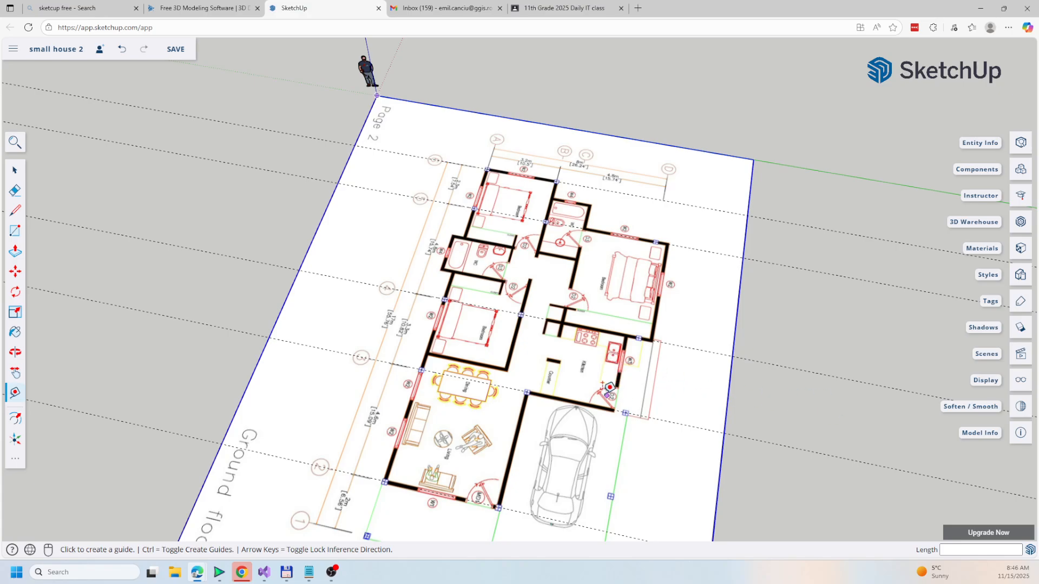
click(1021, 359)
click(923, 346)
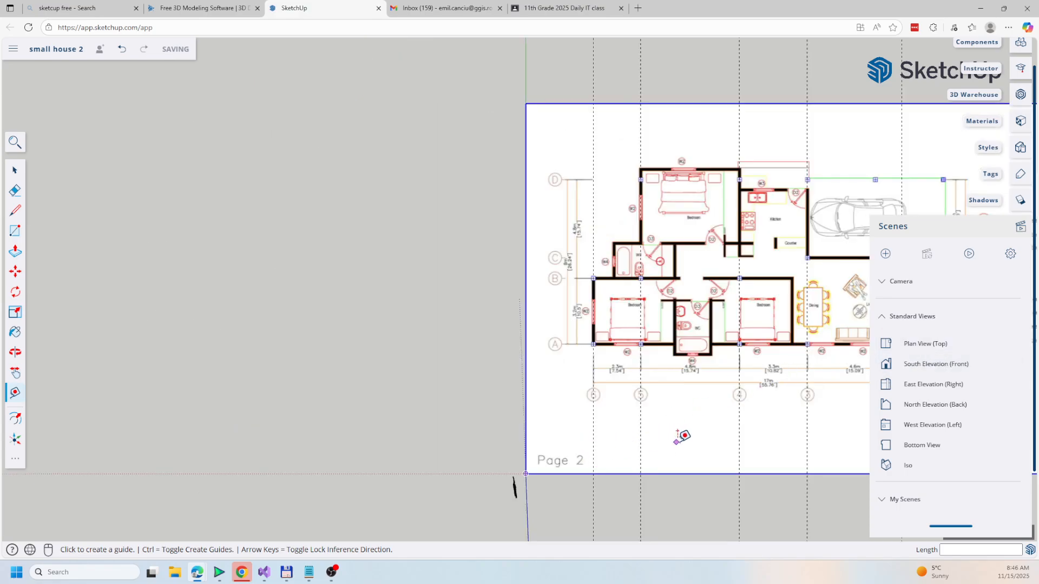
shift+middle_drag(686, 434, 491, 444)
scroll(441, 409, up, 3)
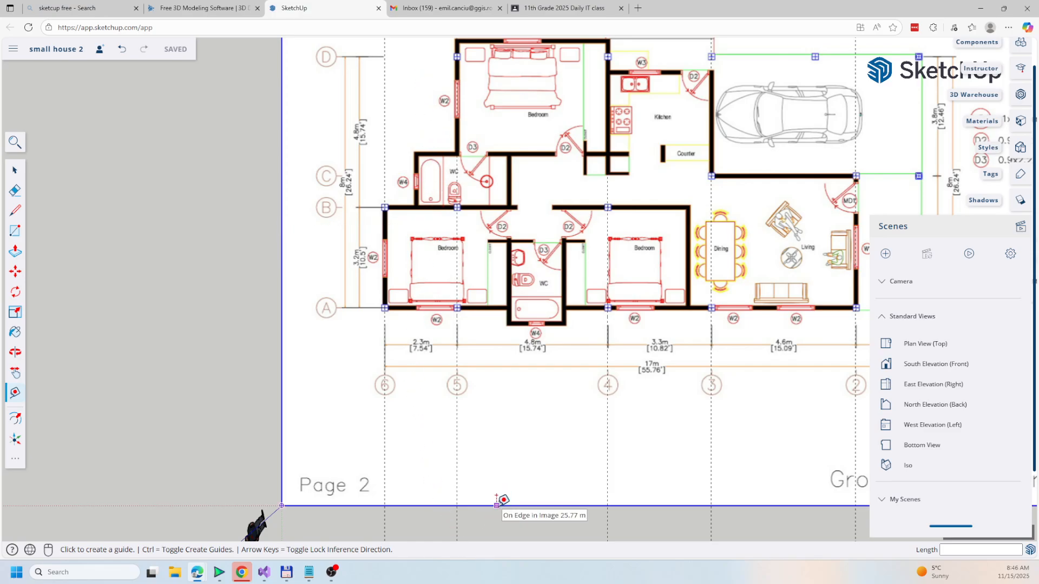
click(496, 505)
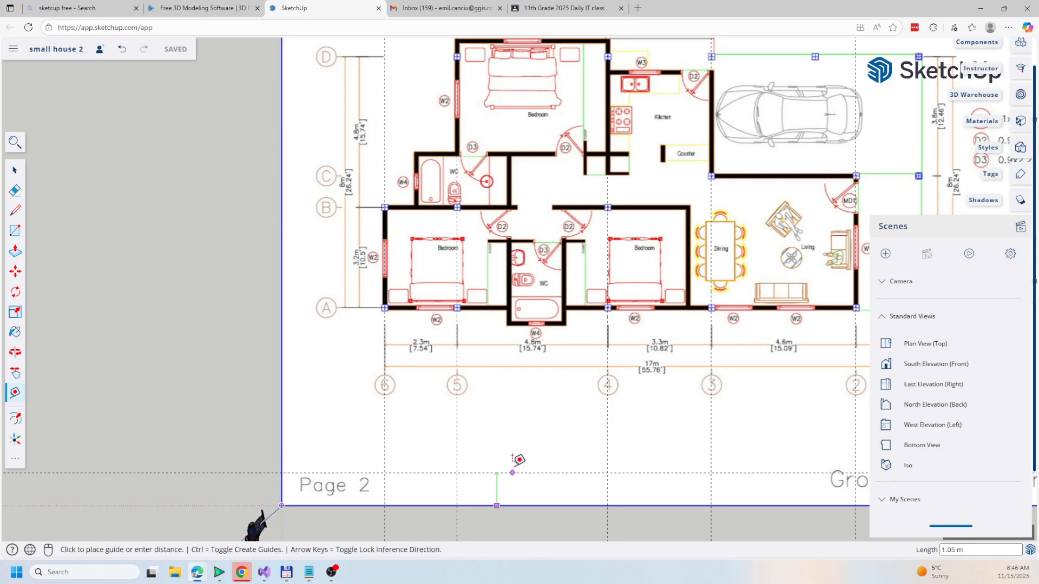
scroll(330, 327, up, 10)
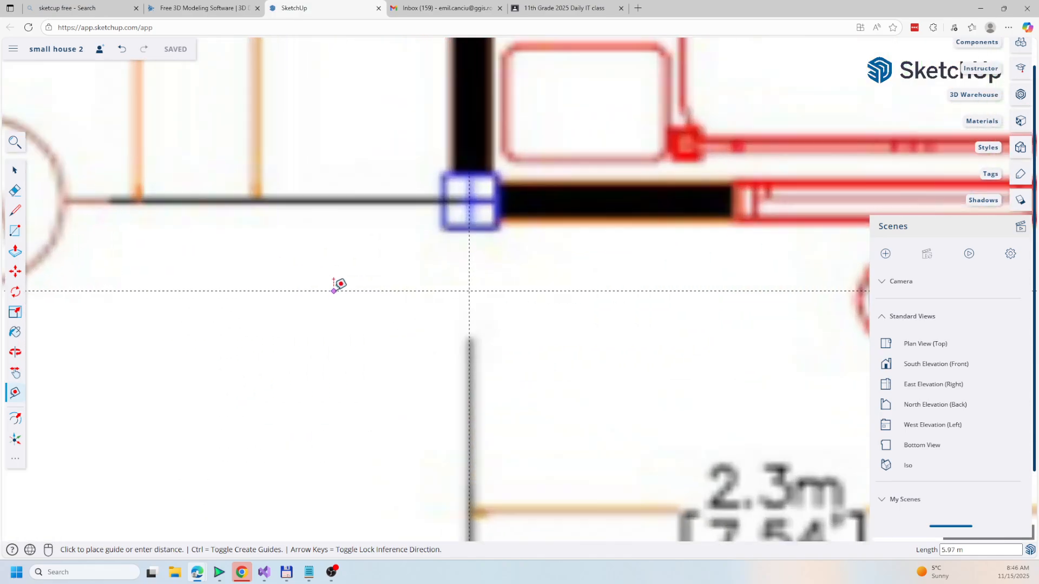
click(478, 193)
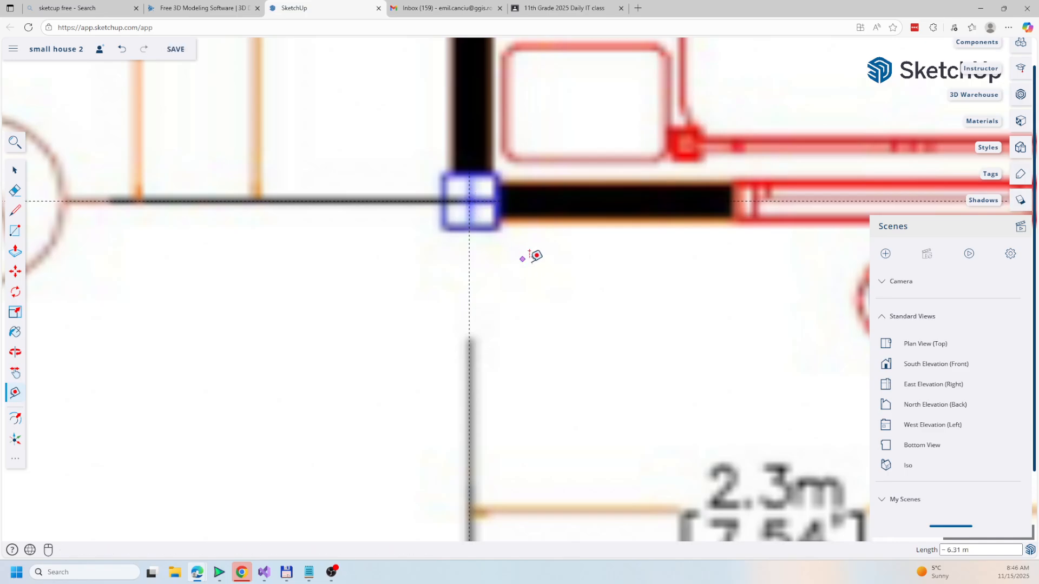
Step: Place a horizontal parallel guide 3.2 m above the axis A guide to mark axis B
scroll(534, 255, down, 7)
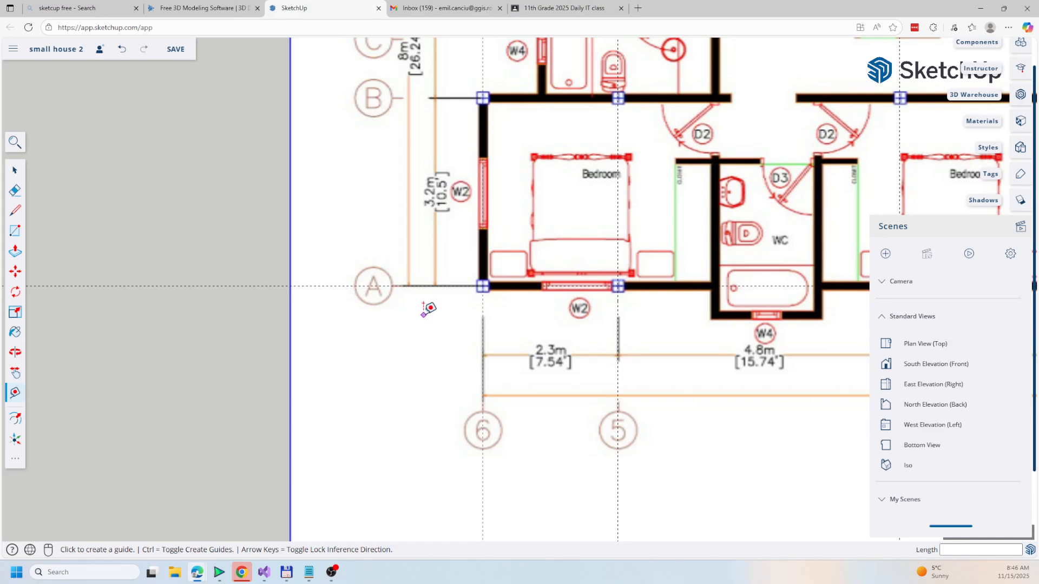
mouse_move(428, 308)
shift+middle_down()
mouse_move(424, 352)
mouse_move(387, 452)
shift+middle_up()
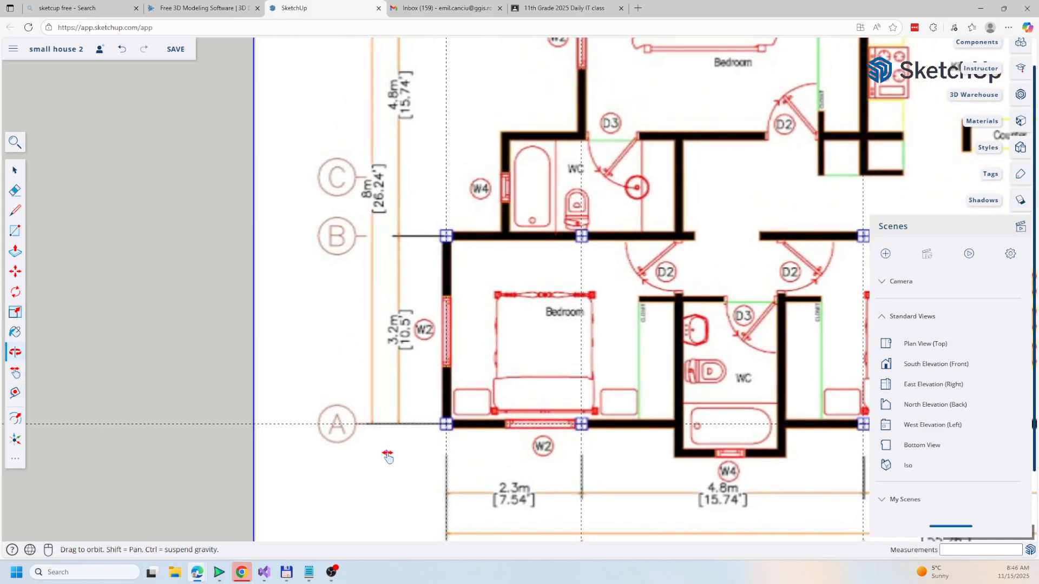
click(368, 423)
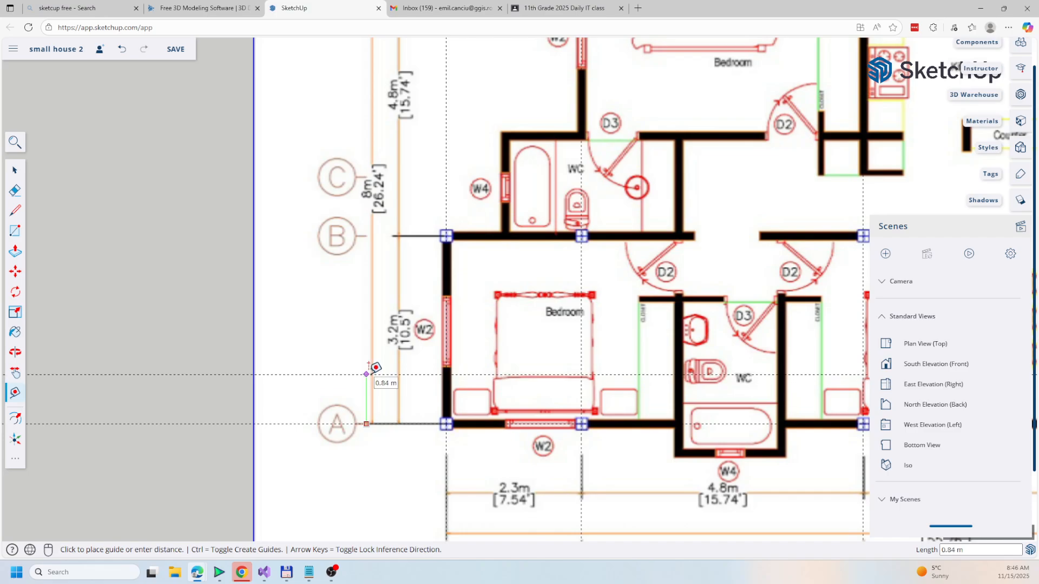
text(3.2)
key(Return)
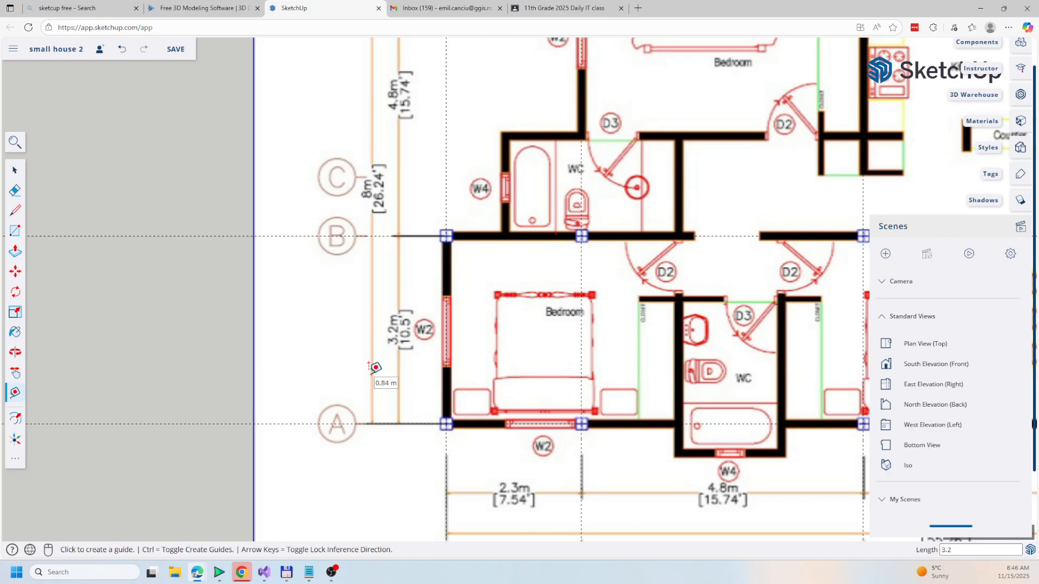
Step: Place a horizontal parallel guide 4.8 m above the axis B guide to mark axis D
scroll(416, 187, up, 1)
shift+middle_drag(412, 194, 370, 427)
click(269, 474)
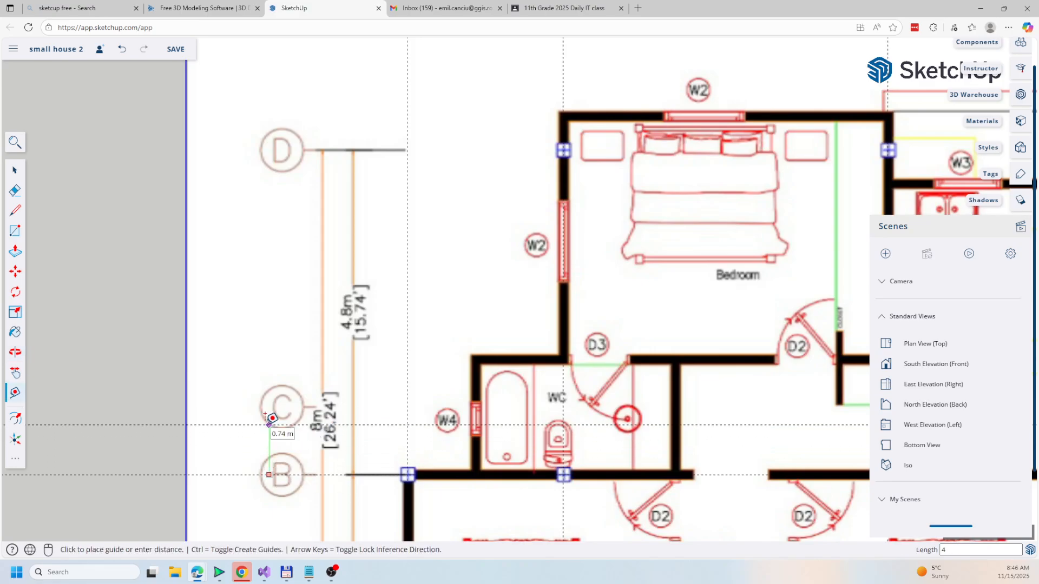
key(Return)
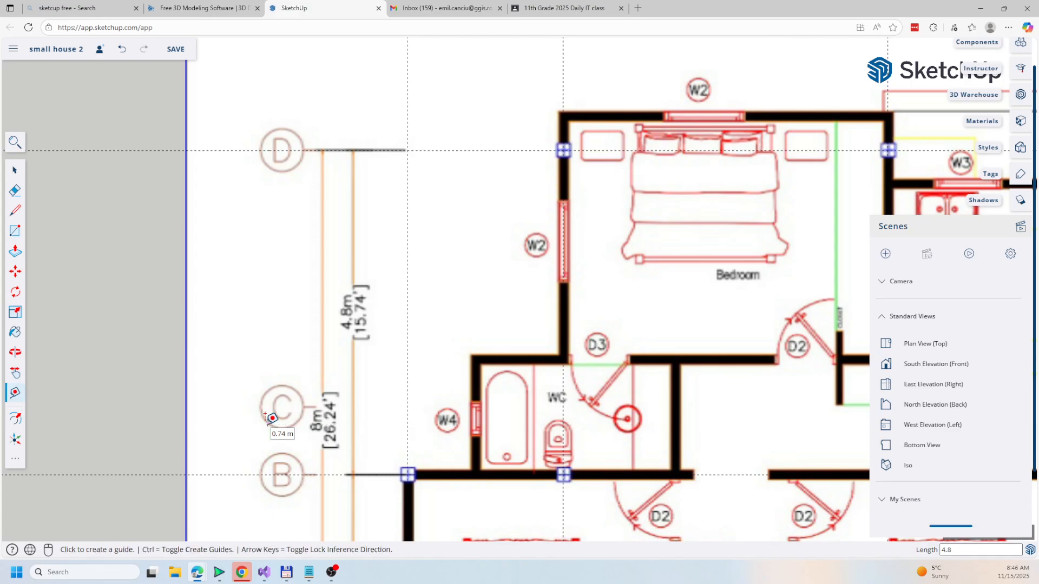
Step: Measure the width of the column at wall corner 6-B along its lower edge
scroll(590, 450, down, 3)
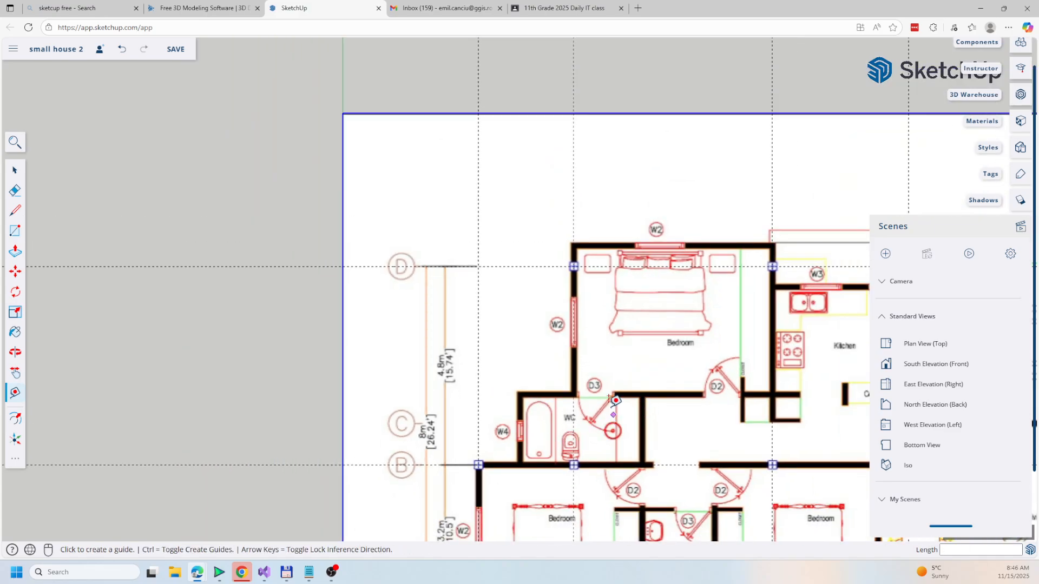
shift+middle_drag(668, 448, 474, 304)
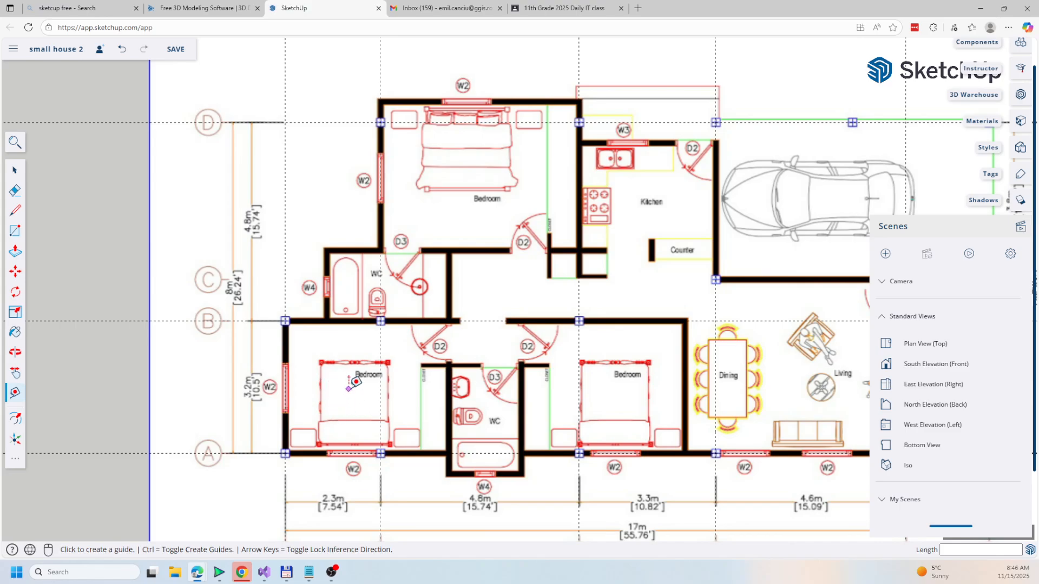
key(o)
shift+middle_drag(316, 370, 373, 336)
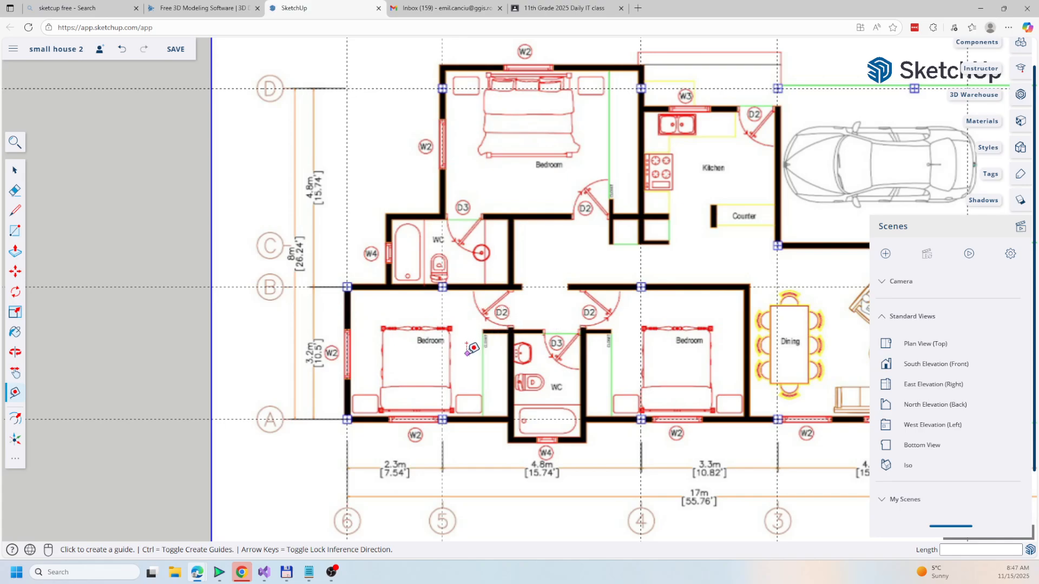
scroll(347, 309, up, 5)
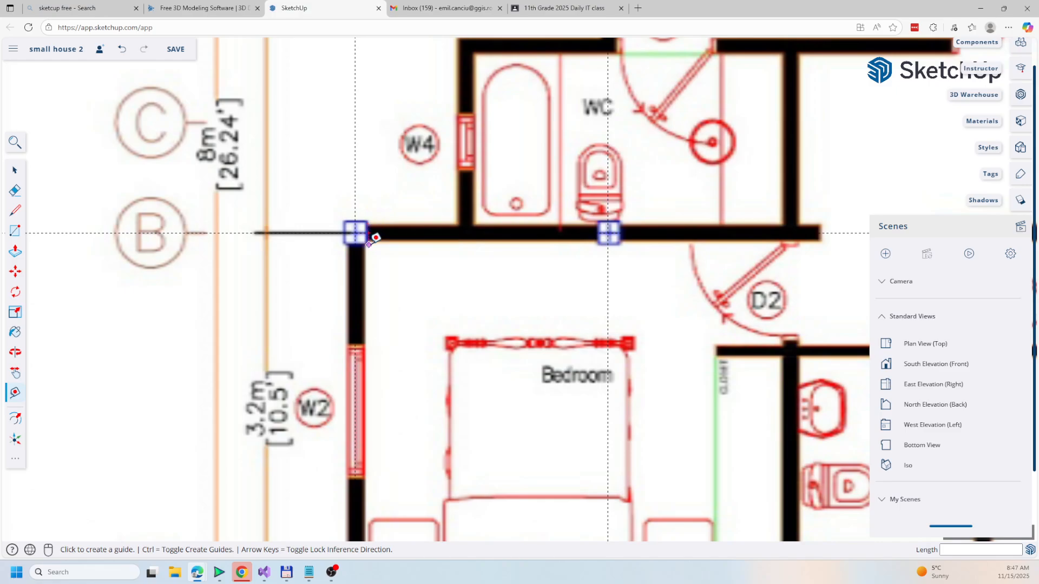
scroll(357, 241, up, 5)
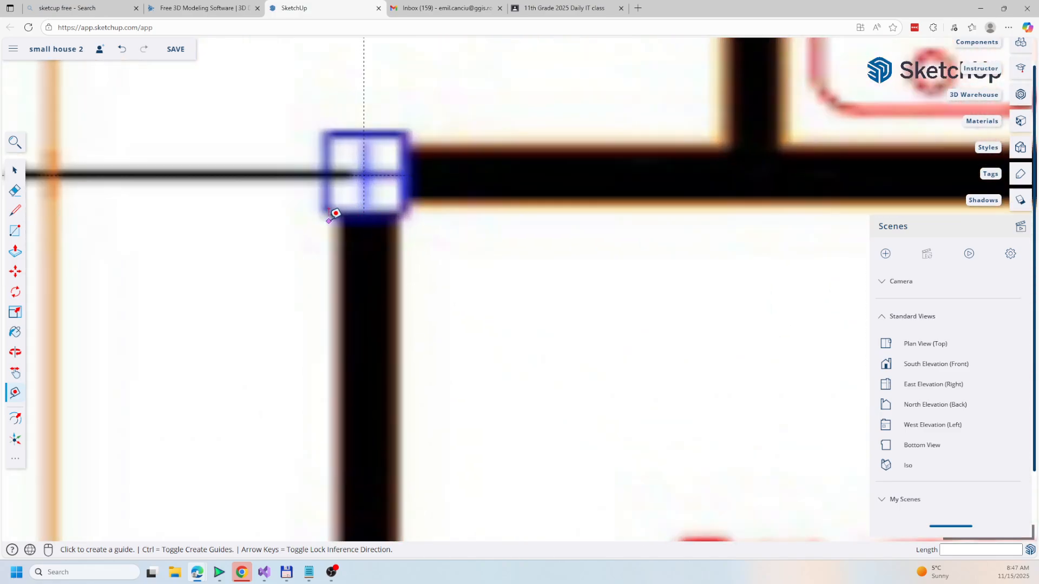
click(329, 217)
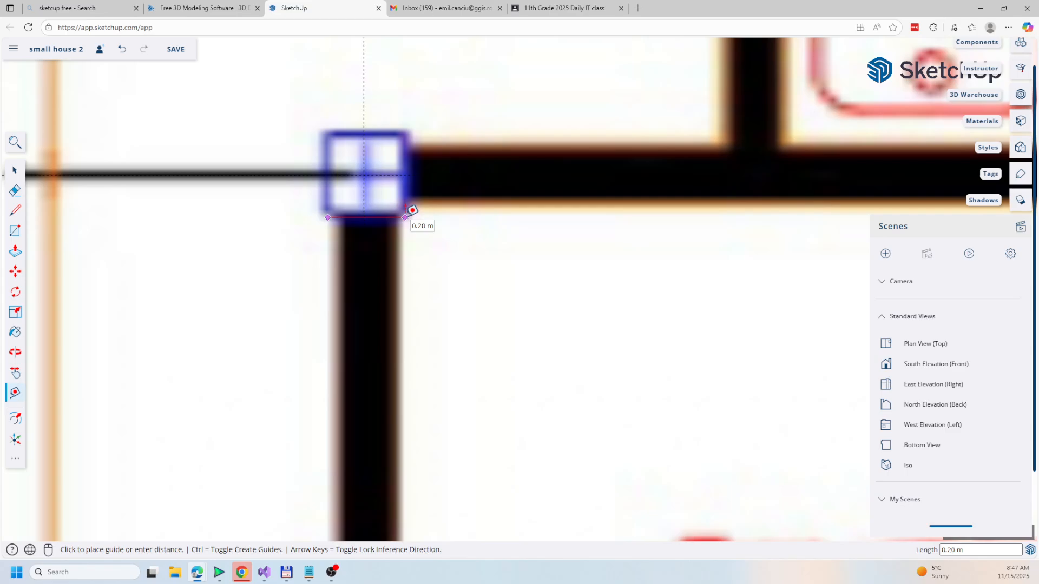
scroll(412, 211, down, 3)
click(416, 212)
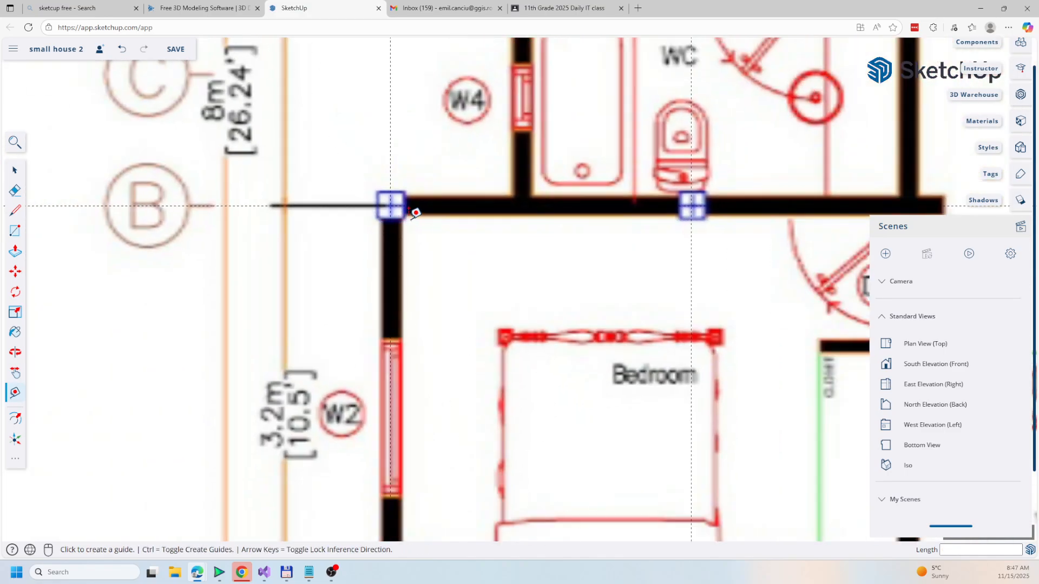
Step: Place vertical guides 0.1 m to the right and 0.1 m to the left of the axis 6 guide
scroll(416, 213, down, 2)
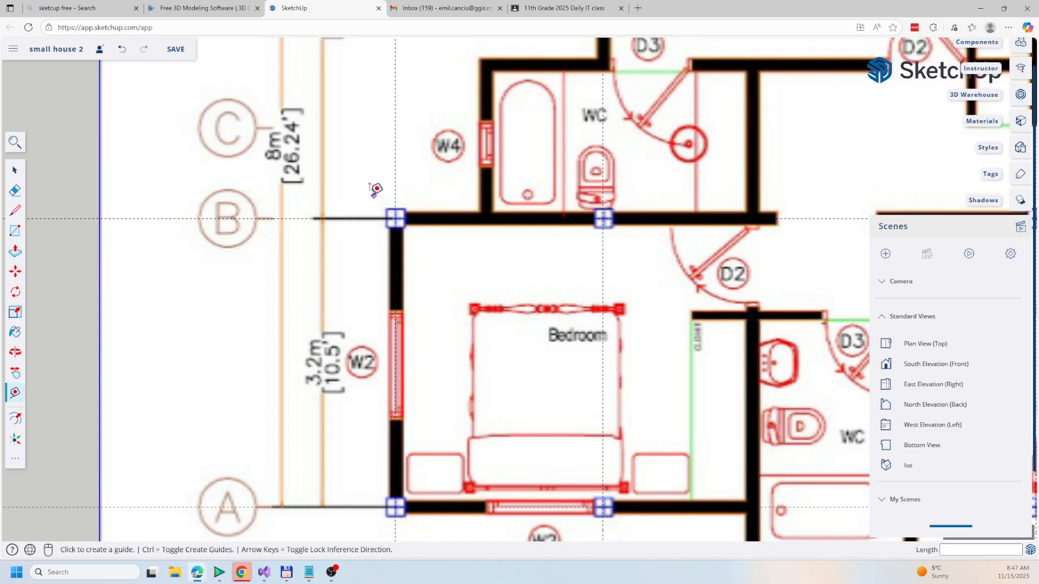
click(395, 183)
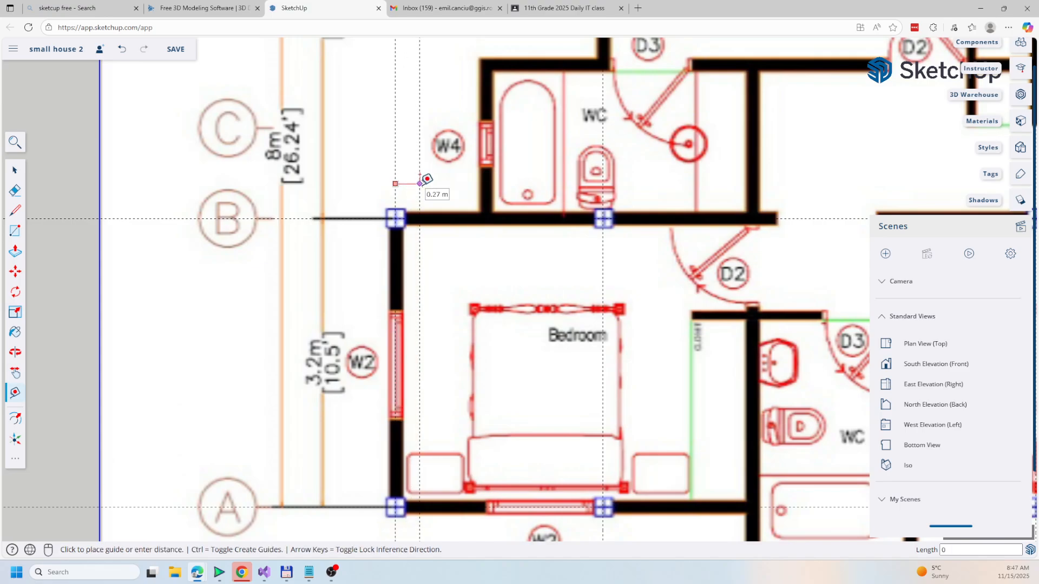
key(Return)
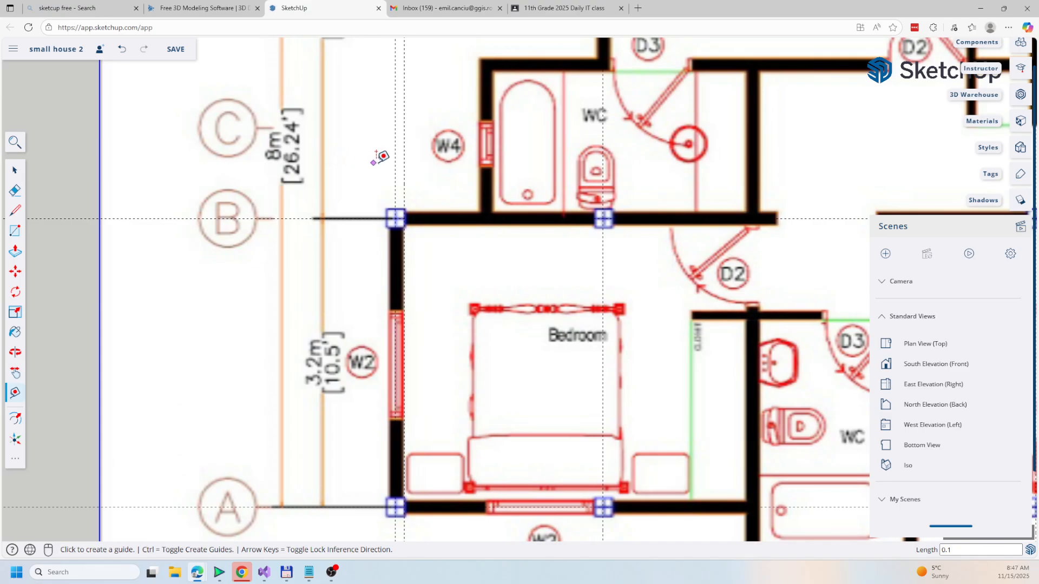
click(397, 160)
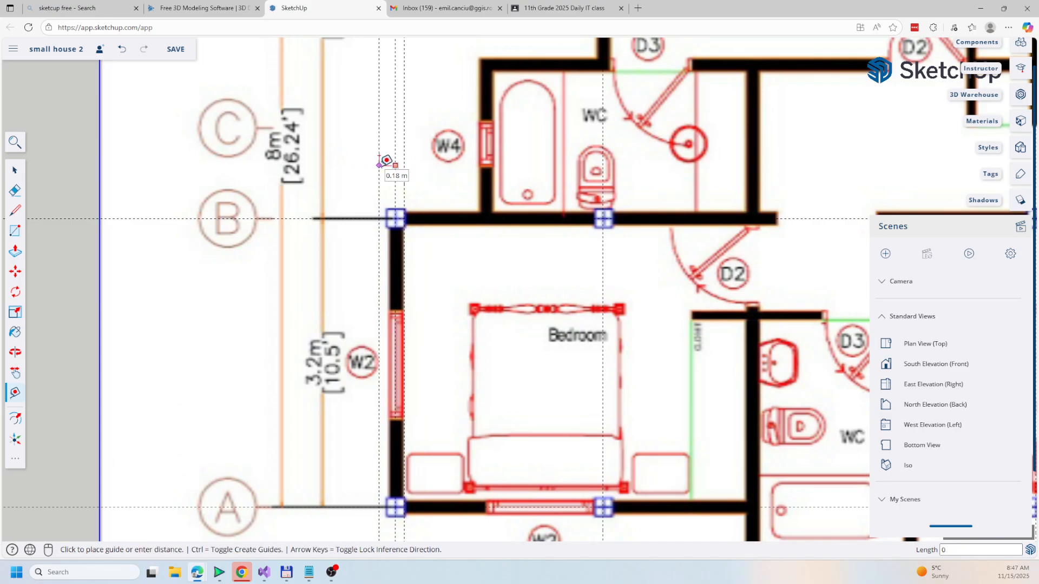
key(Return)
scroll(428, 276, down, 3)
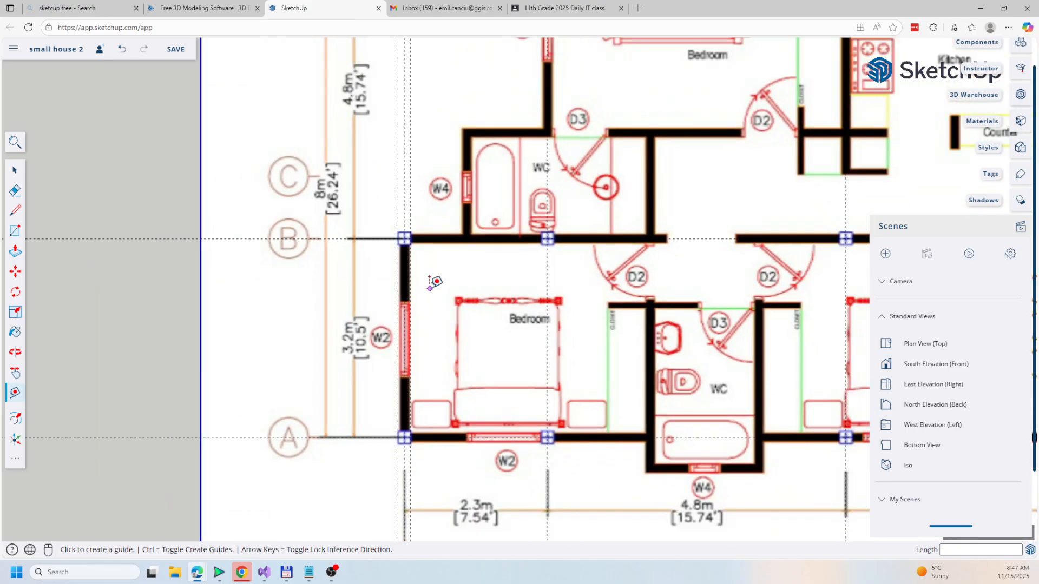
Step: Place horizontal guides 0.1 m above and 0.1 m below the axis A guide
scroll(433, 460, up, 4)
click(306, 420)
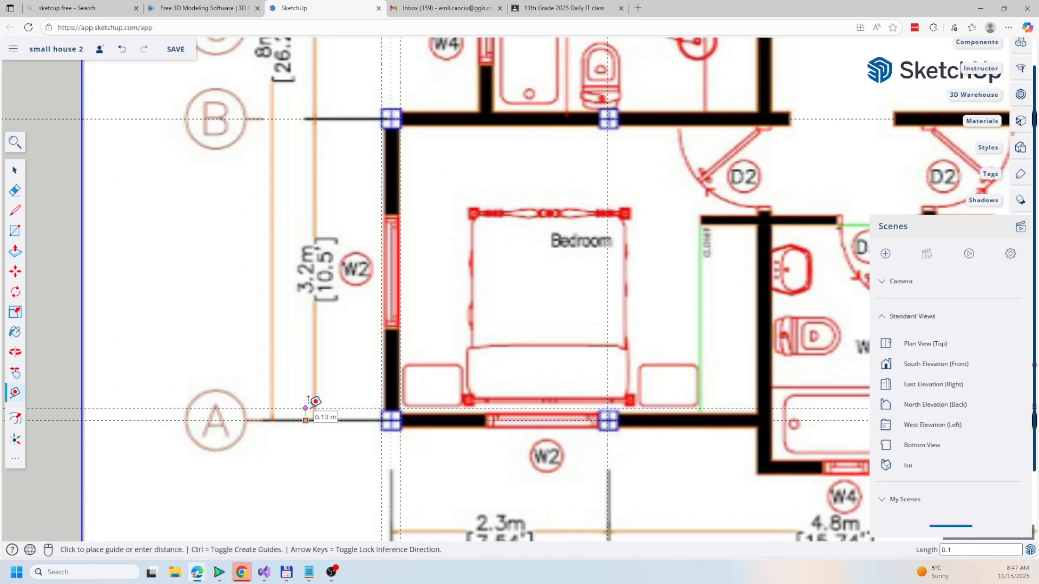
key(Return)
click(312, 421)
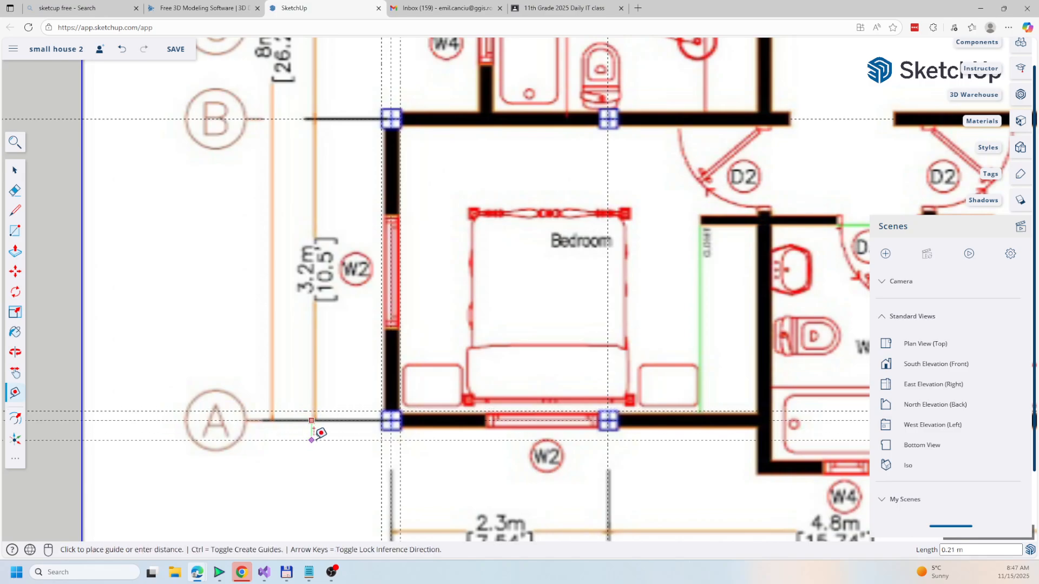
text(0.1)
key(Return)
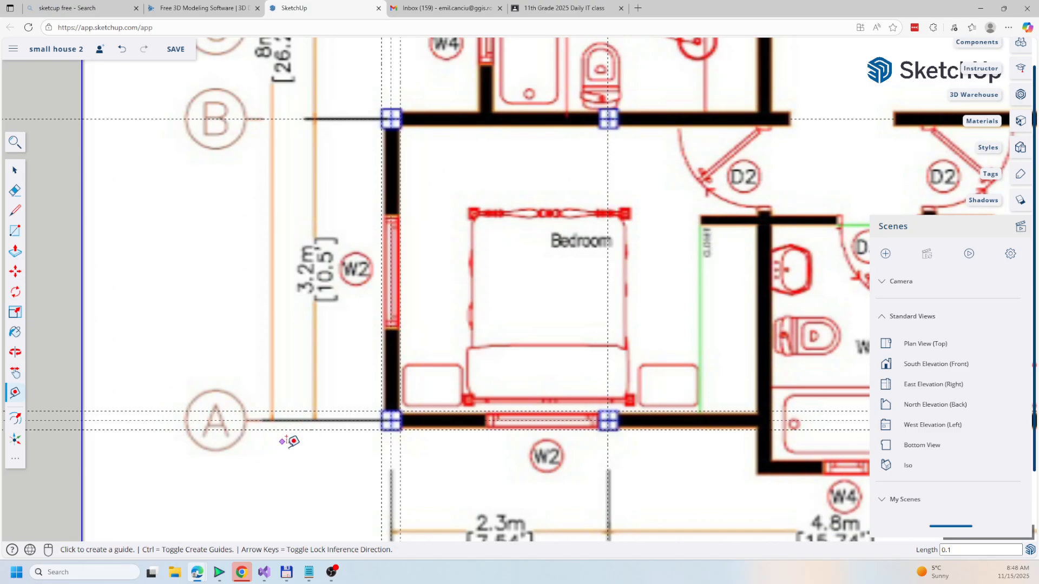
Step: Place vertical guides 0.1 m to the right and 0.1 m to the left of the axis 5 guide
scroll(309, 452, down, 2)
click(544, 337)
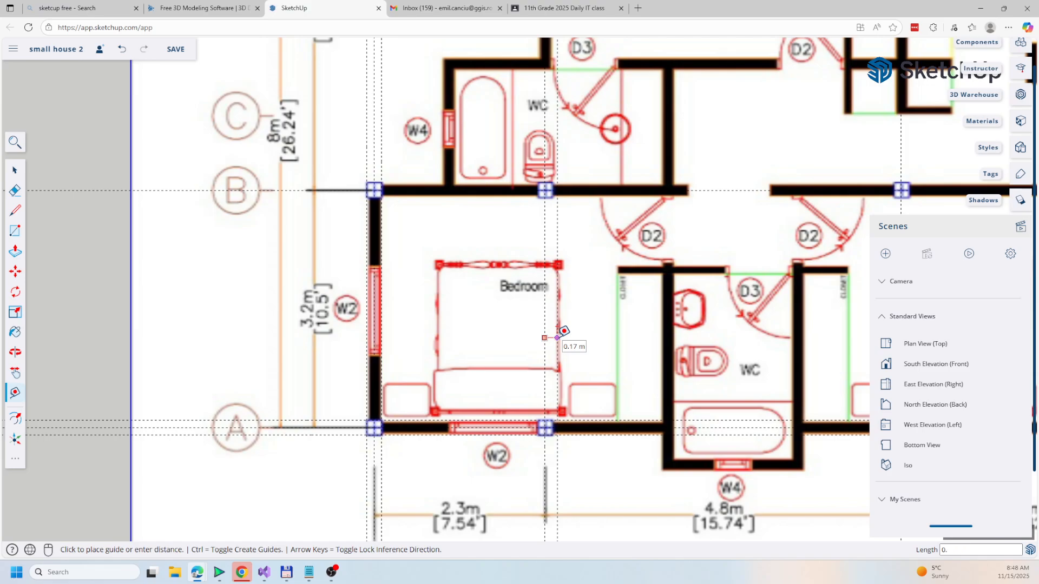
click(552, 337)
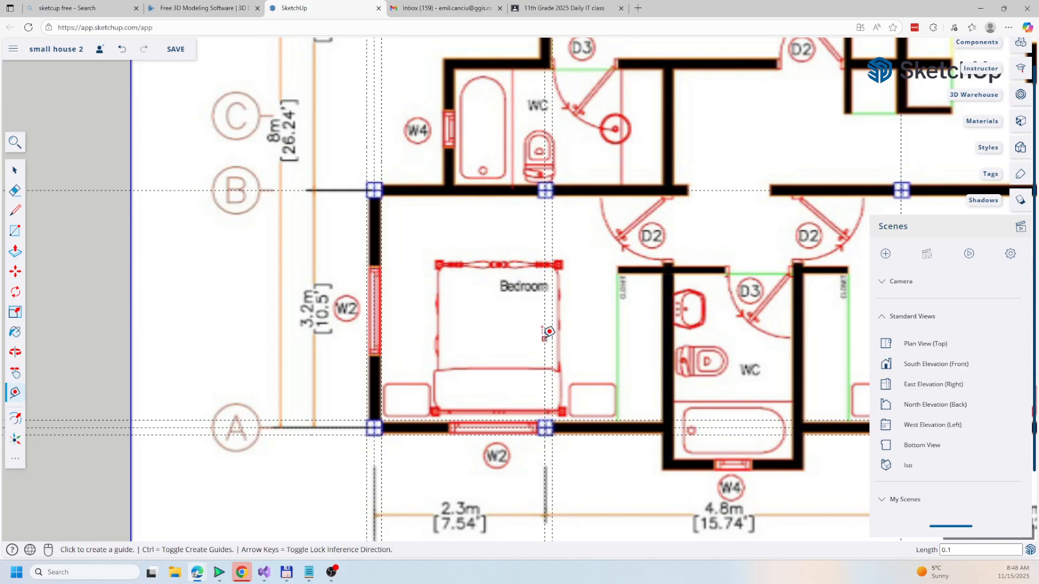
click(545, 337)
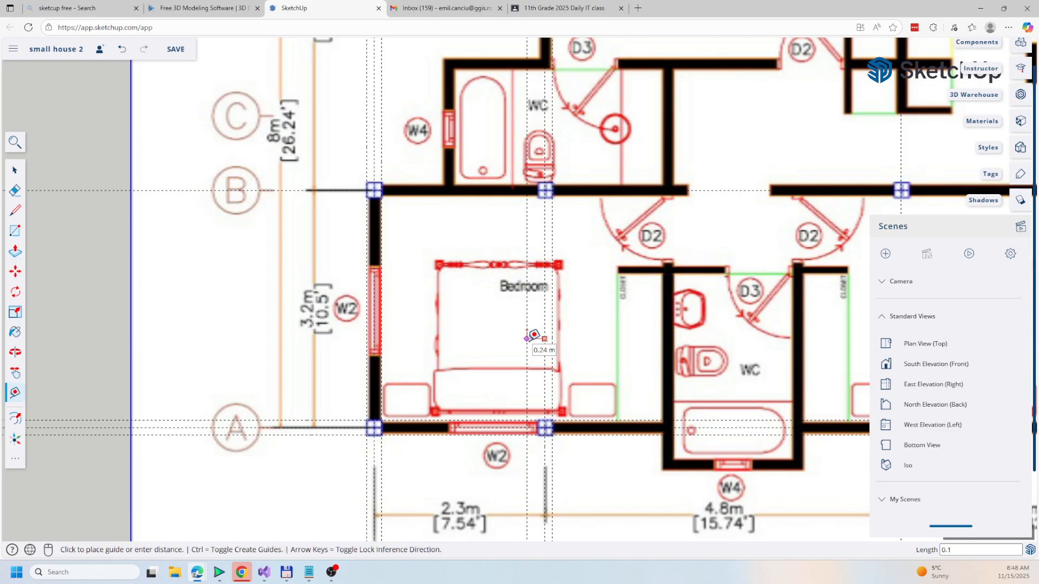
click(533, 335)
Step: Place vertical guides 0.1 m on both sides of the axis 4 guide and of the axis 3 guide
scroll(590, 363, down, 2)
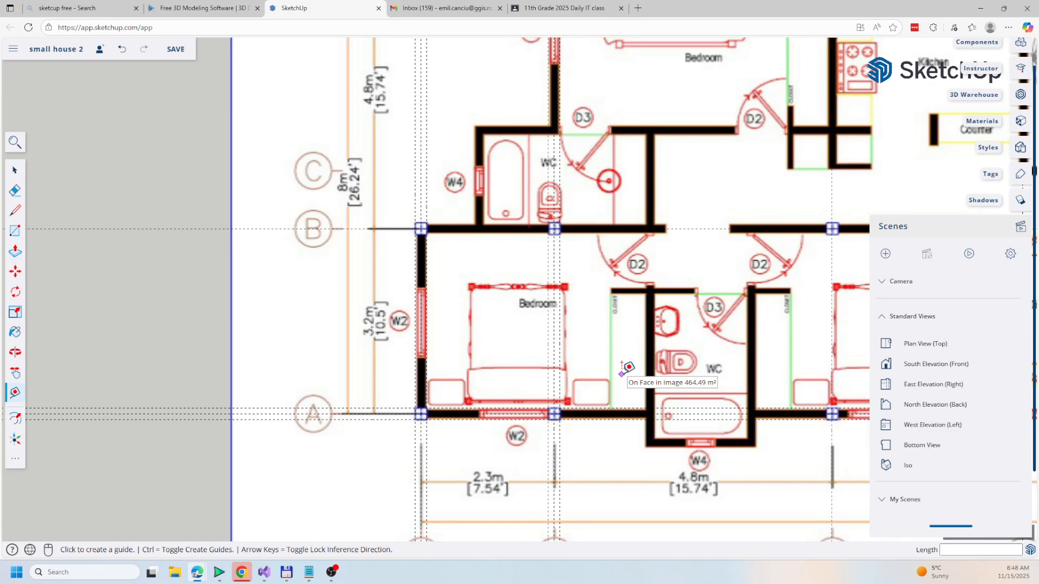
shift+middle_drag(622, 381, 354, 409)
click(565, 379)
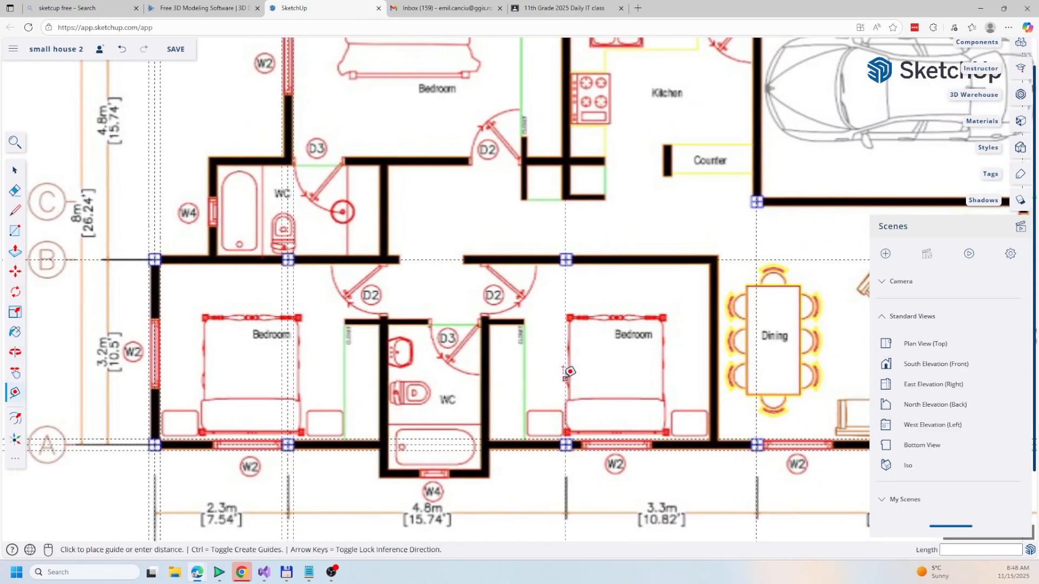
click(581, 372)
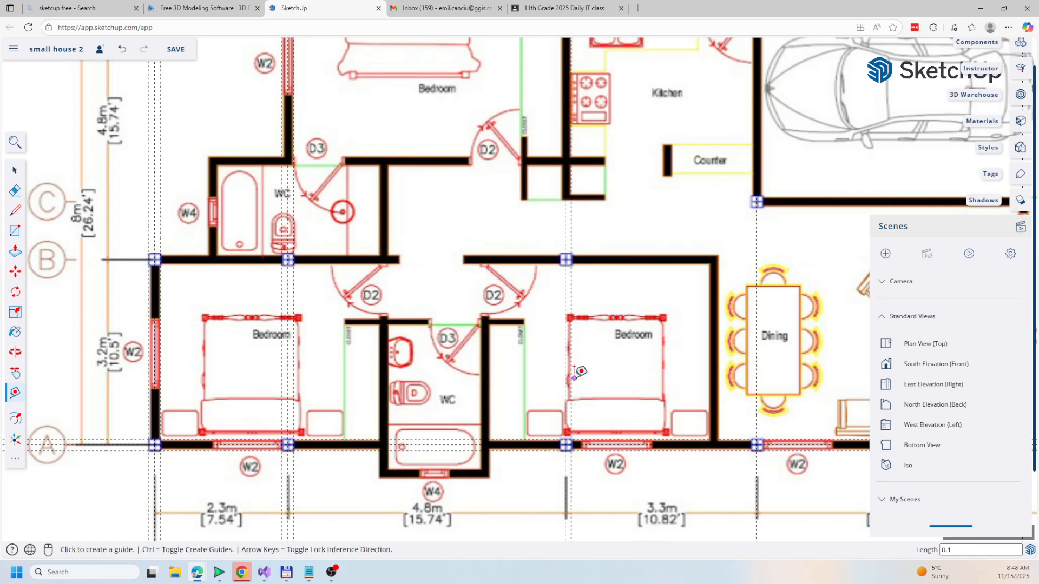
click(565, 379)
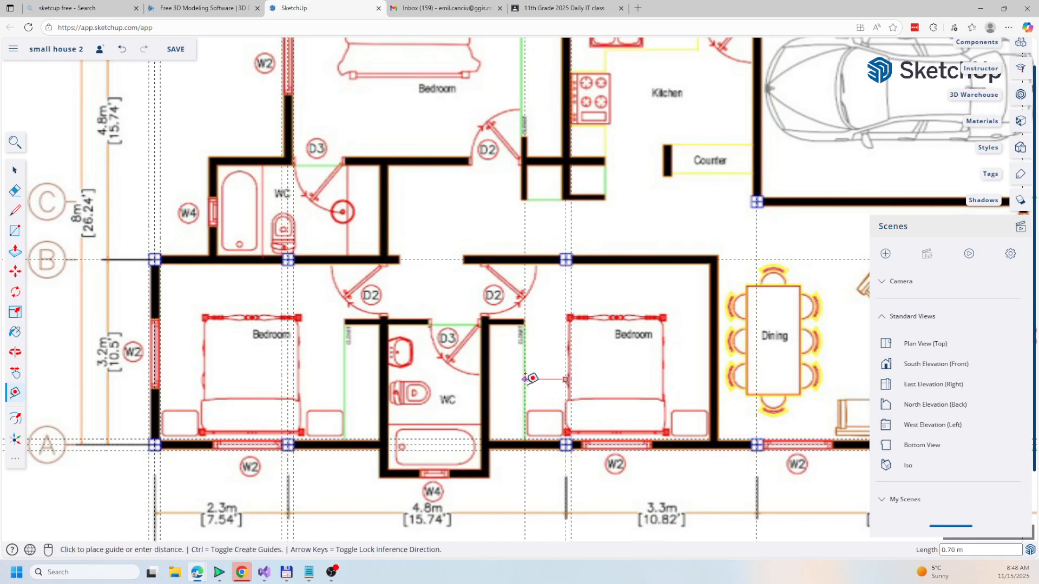
text(0.1)
key(Return)
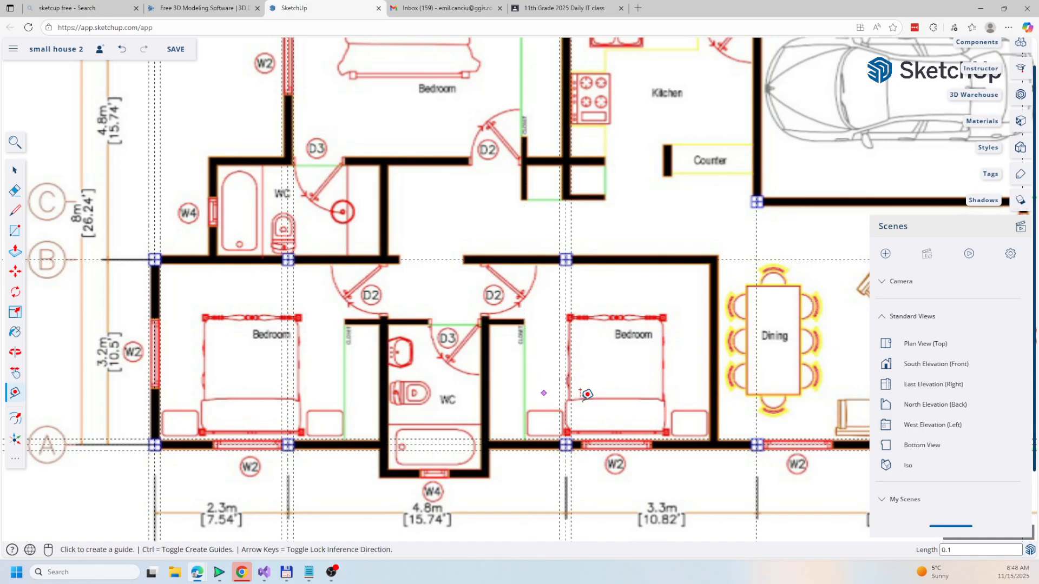
click(756, 410)
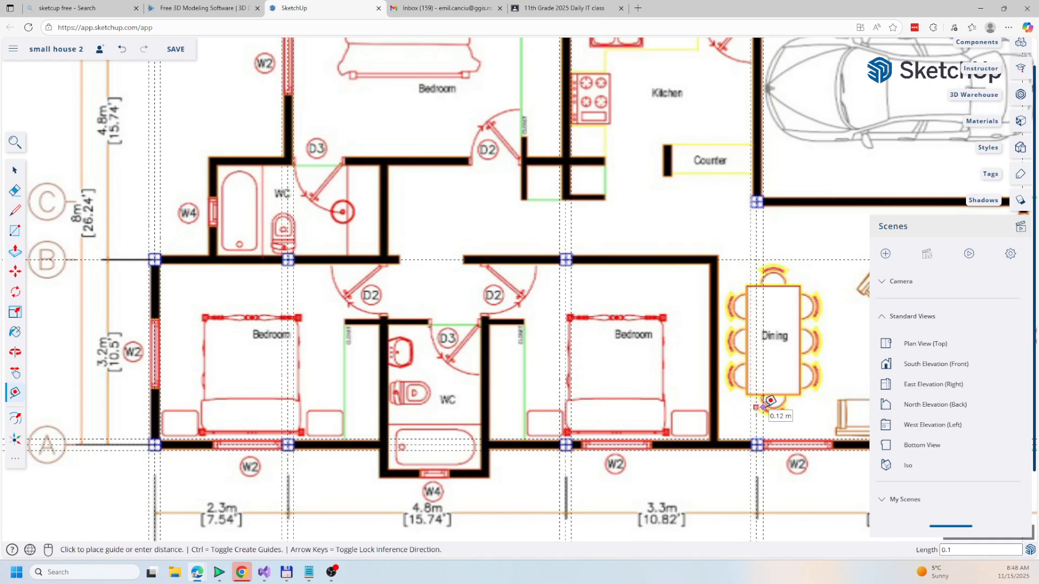
click(763, 406)
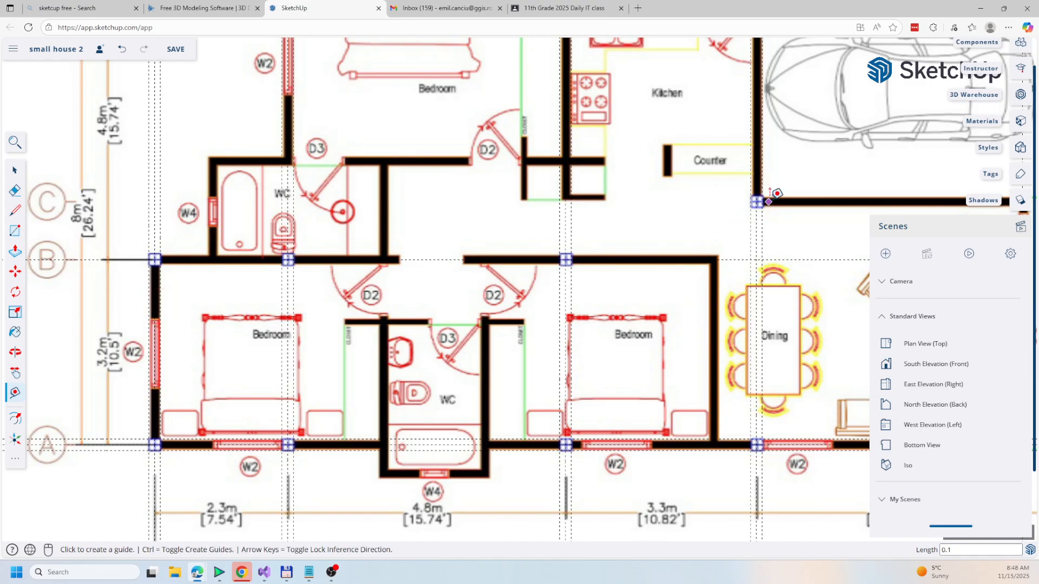
Step: Place horizontal guides 0.1 m above and 0.1 m below the axis D guide
shift+middle_drag(655, 290, 601, 441)
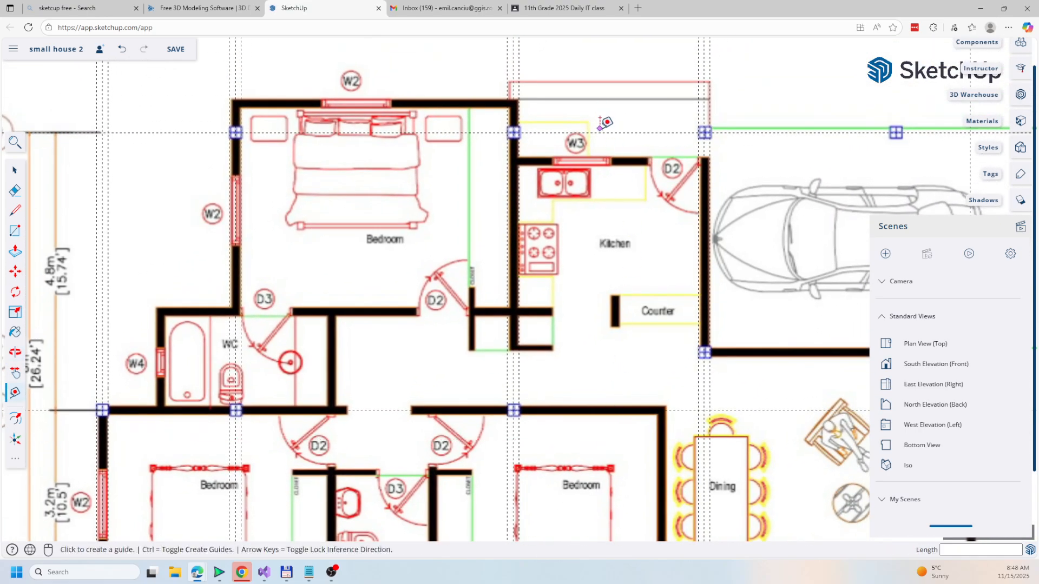
click(601, 133)
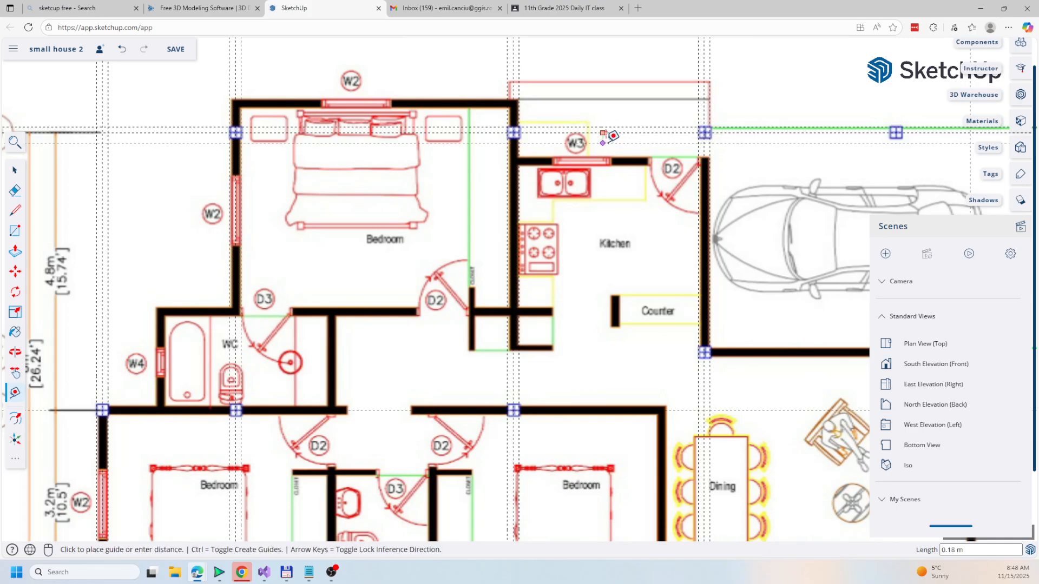
scroll(550, 158, down, 3)
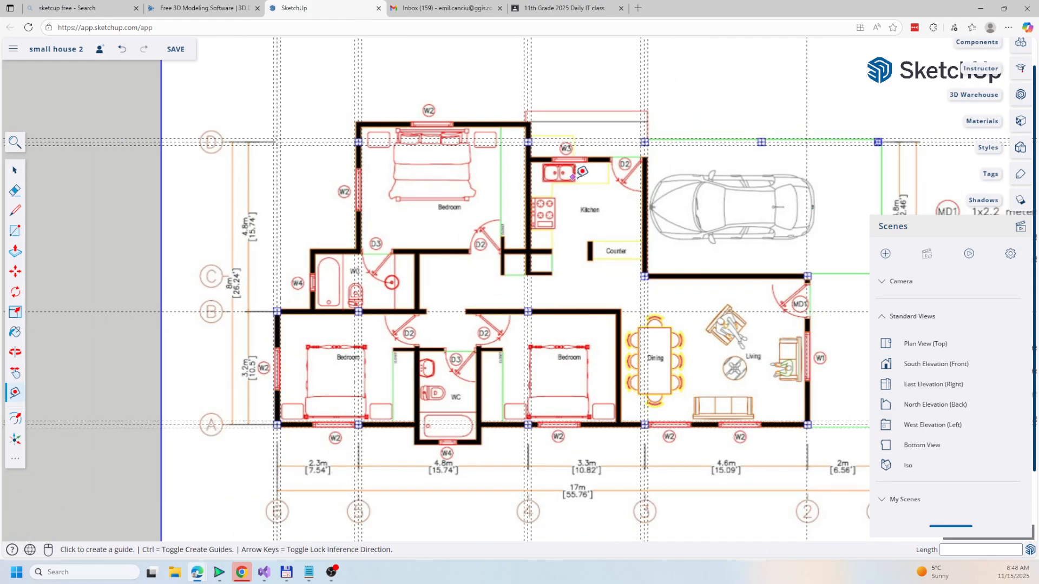
shift+middle_drag(737, 248, 609, 234)
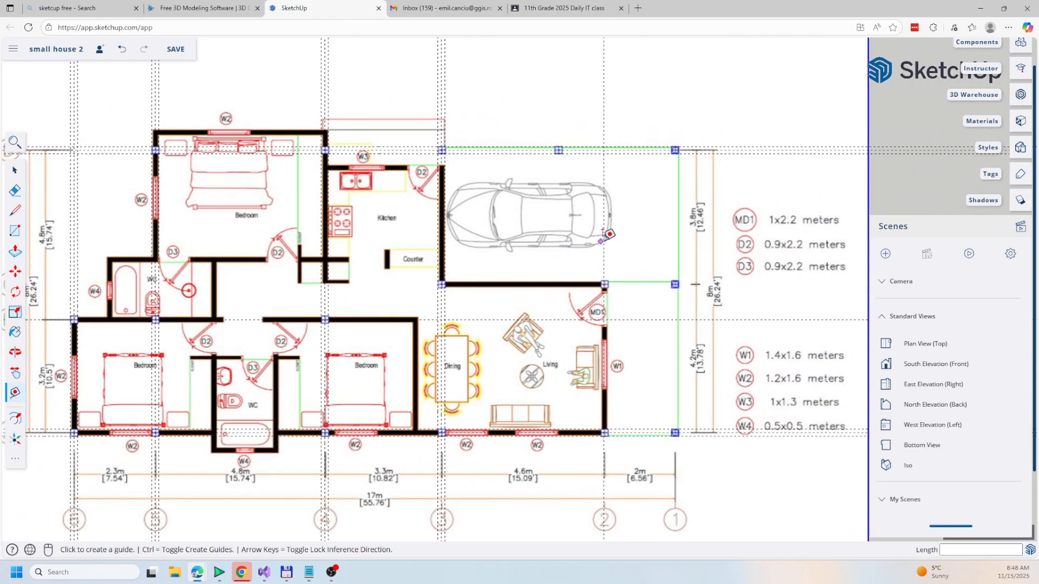
Step: Place vertical guides 0.1 m to each side of the axis 2 guide
click(605, 240)
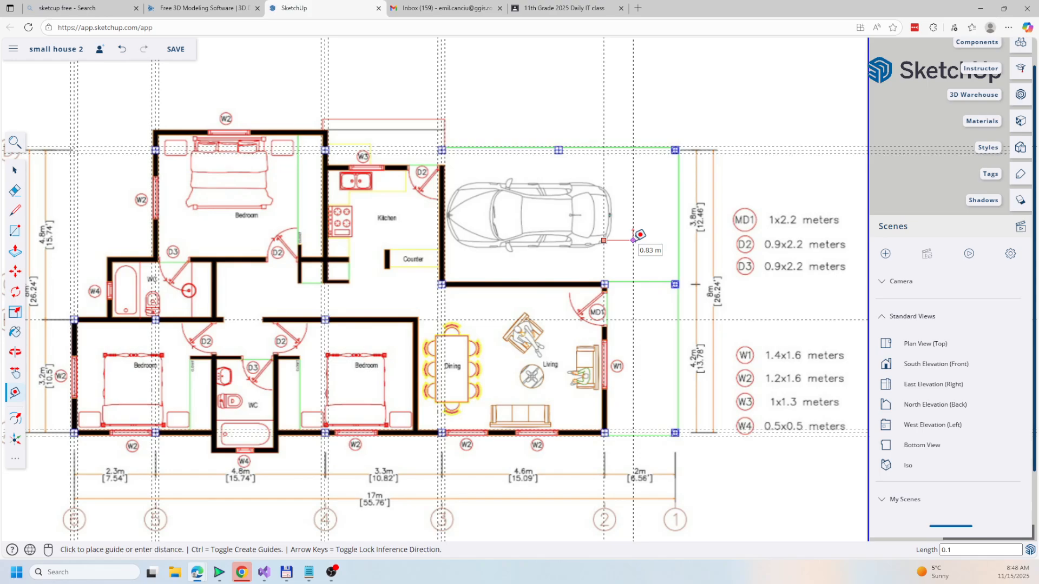
key(Escape)
scroll(584, 252, up, 3)
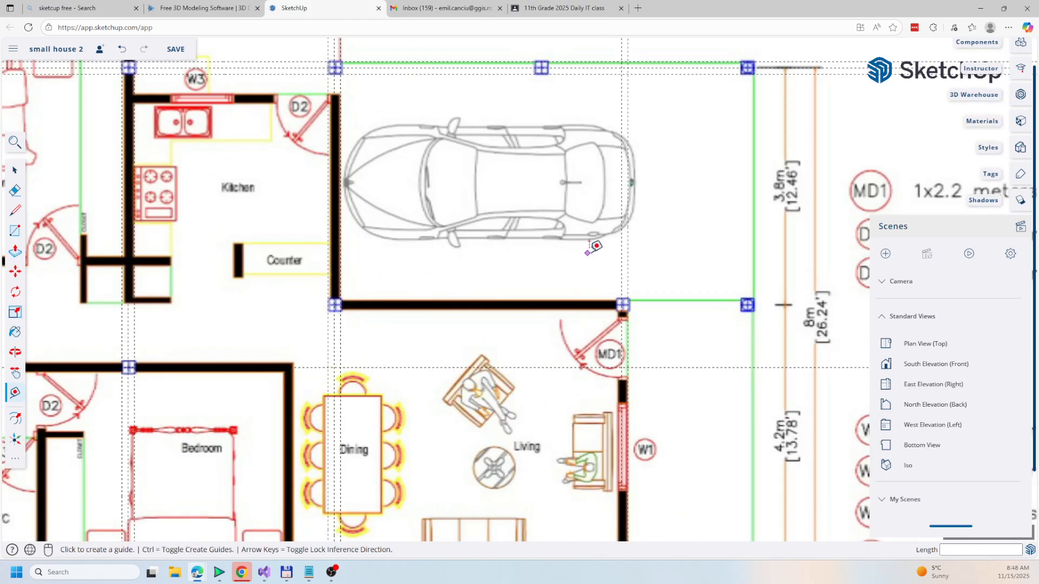
click(620, 240)
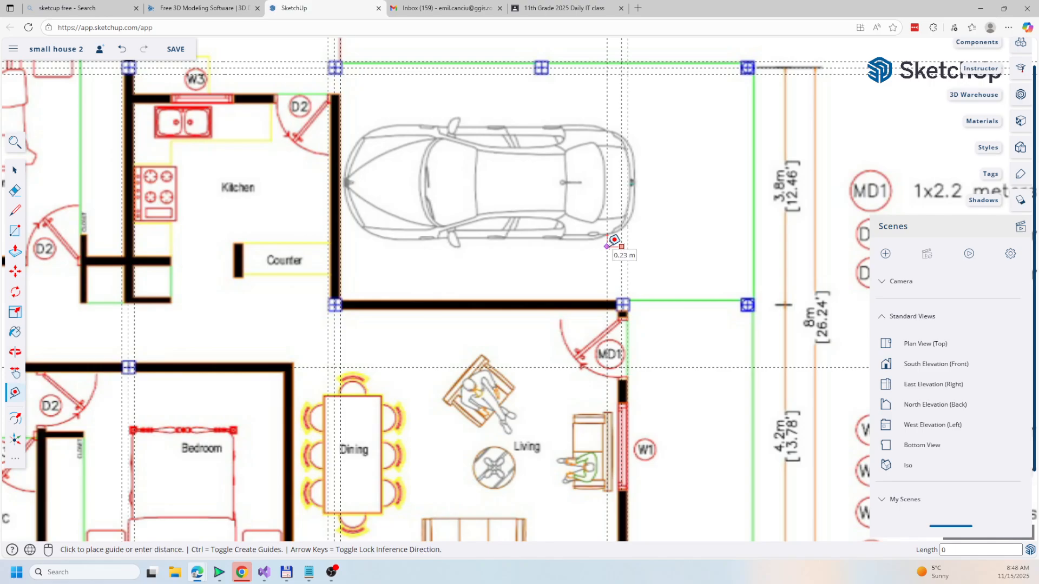
click(614, 239)
scroll(610, 245, down, 2)
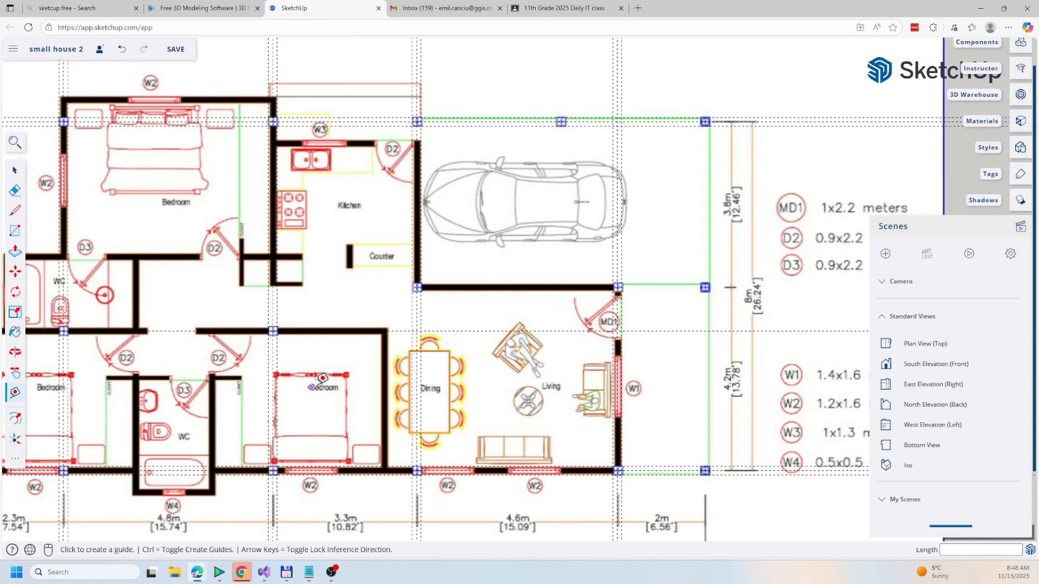
Step: Look over the floor plan to check which axes still lack wall-thickness guides
shift+middle_drag(332, 334, 363, 331)
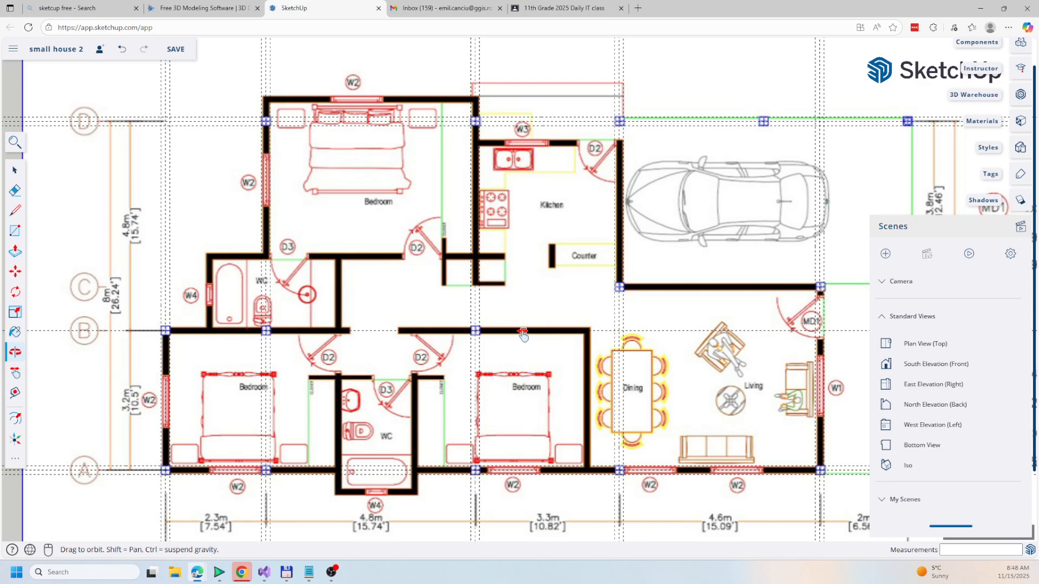
shift+middle_drag(523, 336, 373, 328)
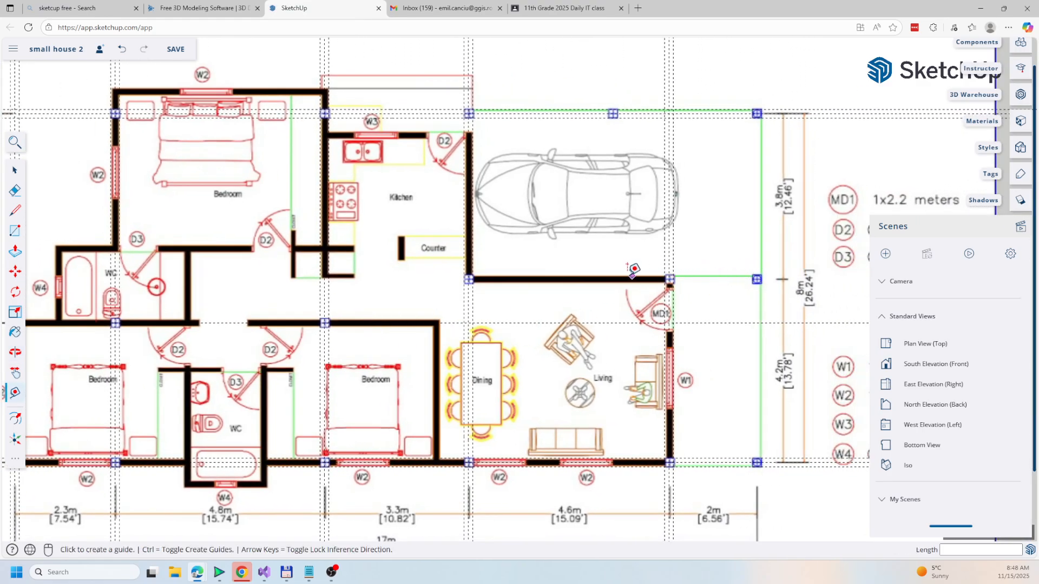
scroll(372, 306, down, 1)
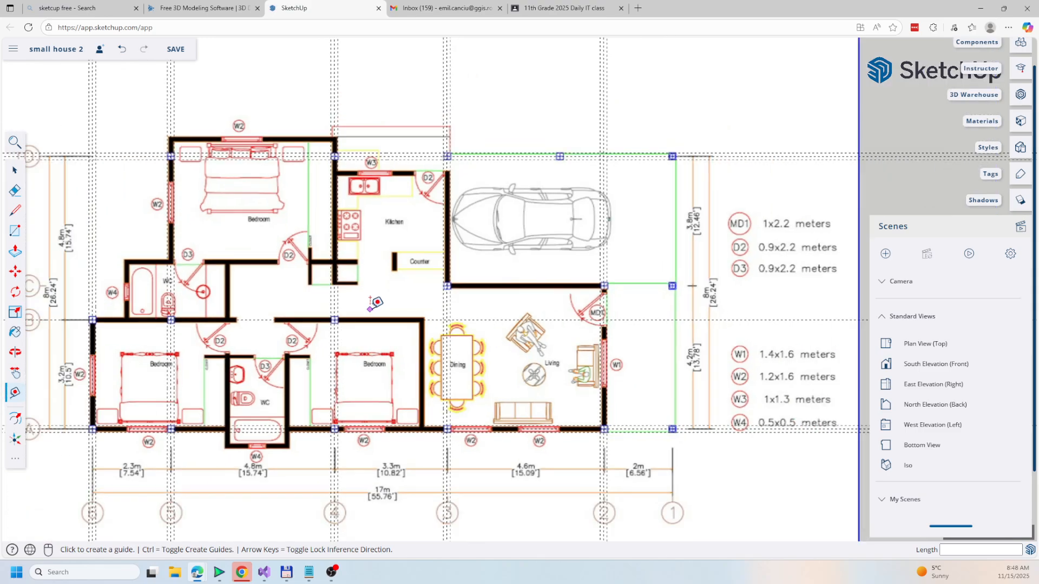
shift+middle_drag(379, 341, 492, 303)
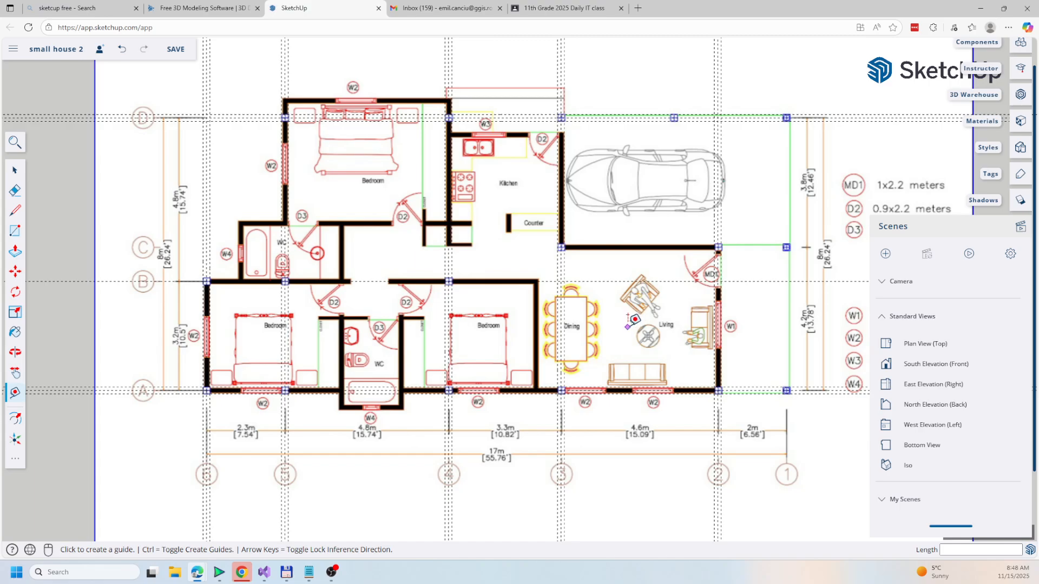
shift+middle_drag(615, 322, 644, 354)
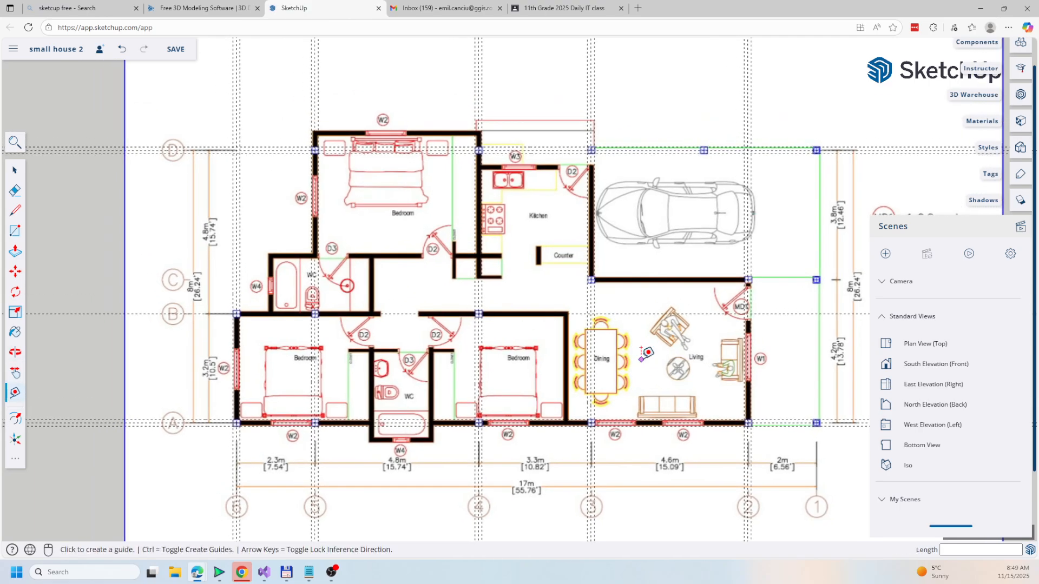
scroll(249, 335, up, 5)
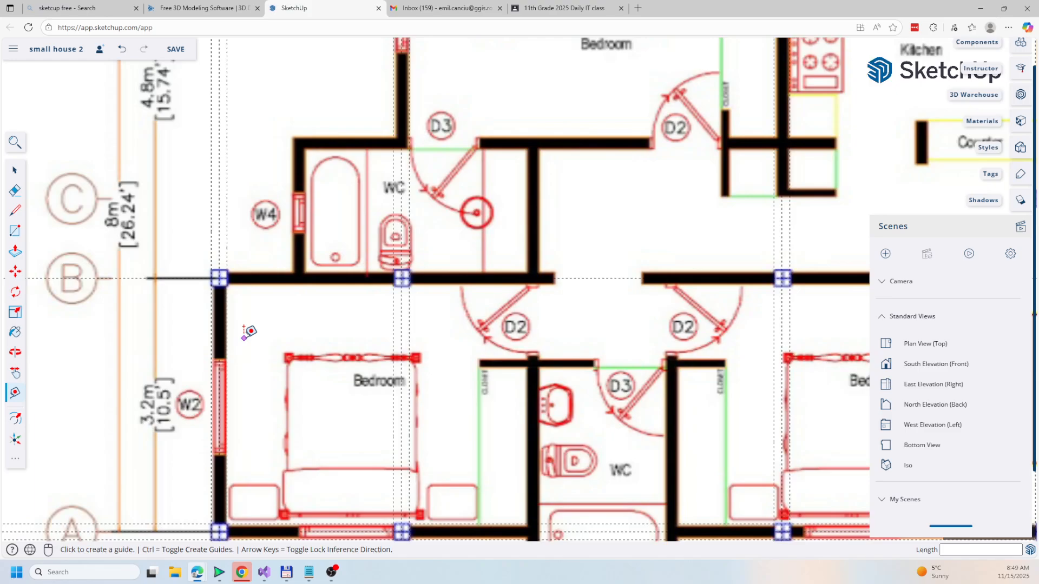
scroll(249, 333, down, 4)
scroll(253, 487, up, 3)
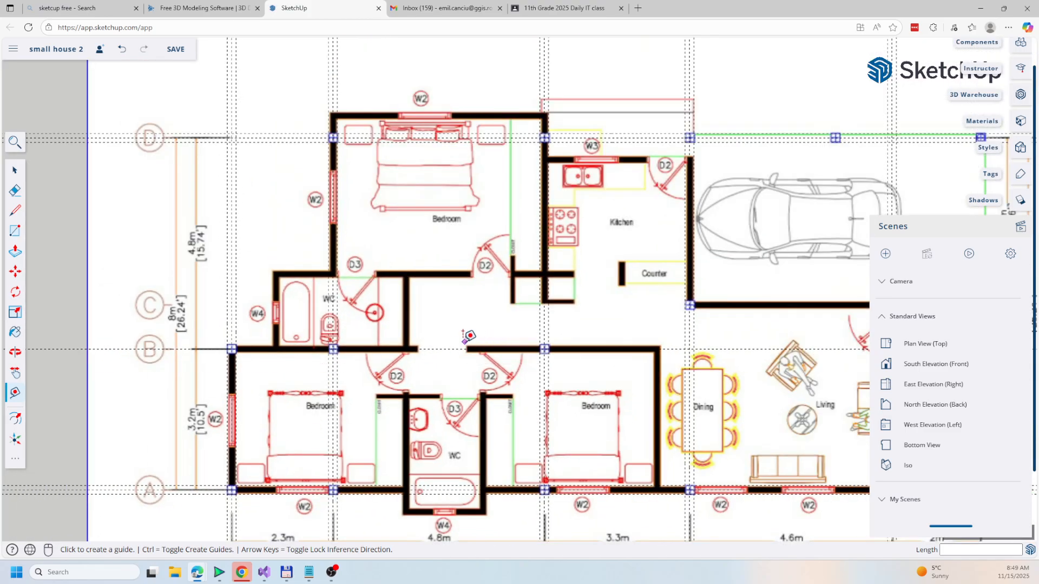
scroll(593, 373, down, 2)
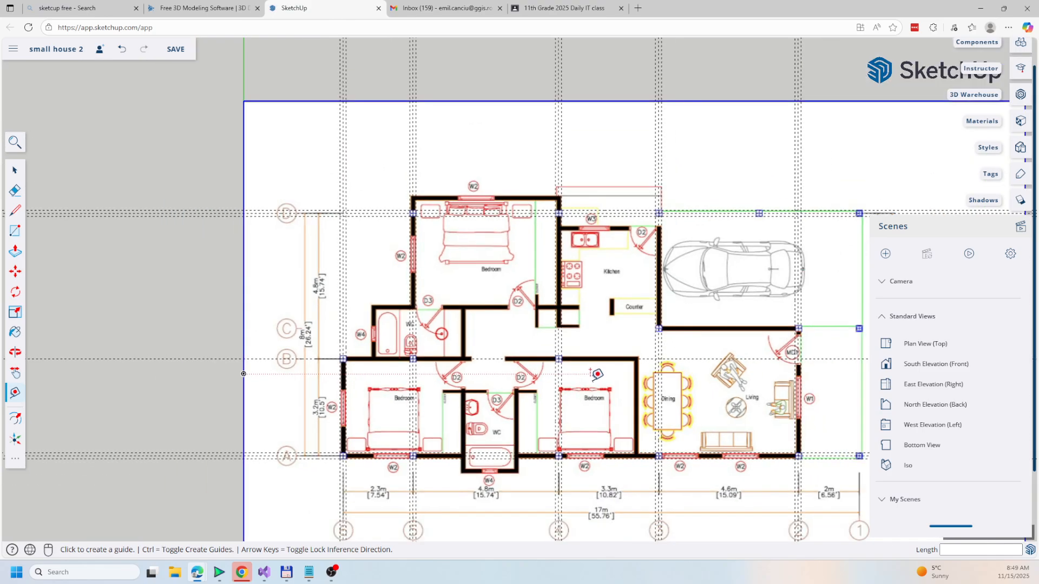
Step: Place horizontal guides 0.1 m above and 0.1 m below the axis B guide
click(276, 359)
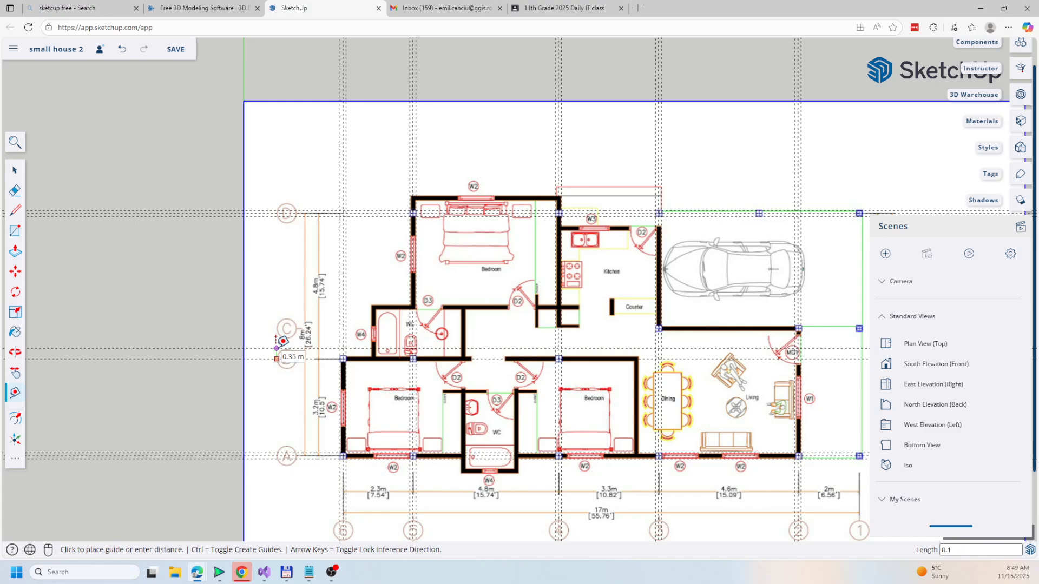
click(277, 345)
scroll(277, 349, up, 3)
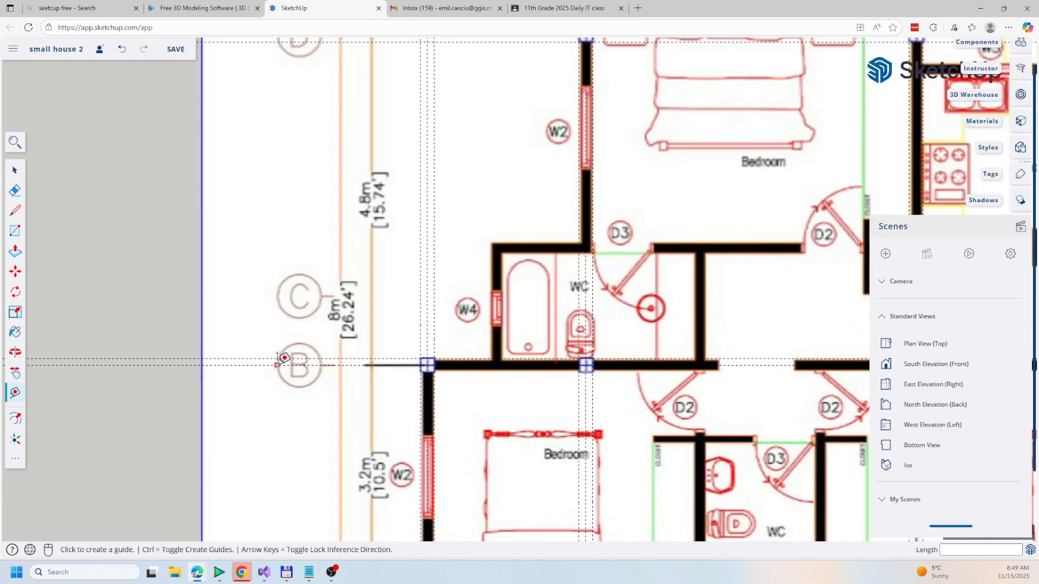
click(277, 365)
text(0.1)
key(Return)
scroll(443, 309, down, 4)
Step: Orbit the floor plan, return it to the standard plan view and resume the Tape Measure
middle_drag(428, 306, 514, 344)
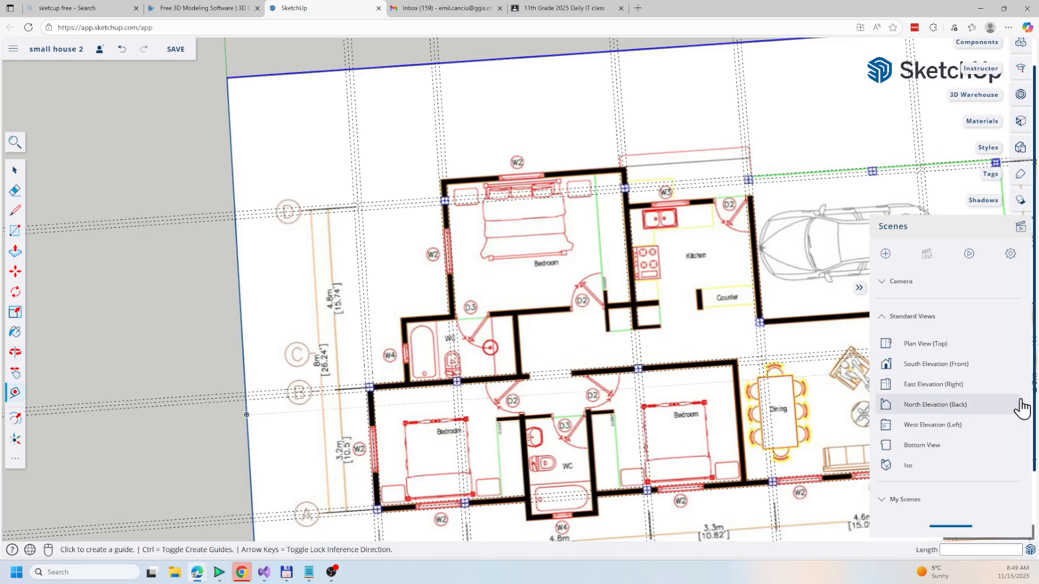
click(958, 349)
key(o)
key(t)
scroll(251, 130, down, 3)
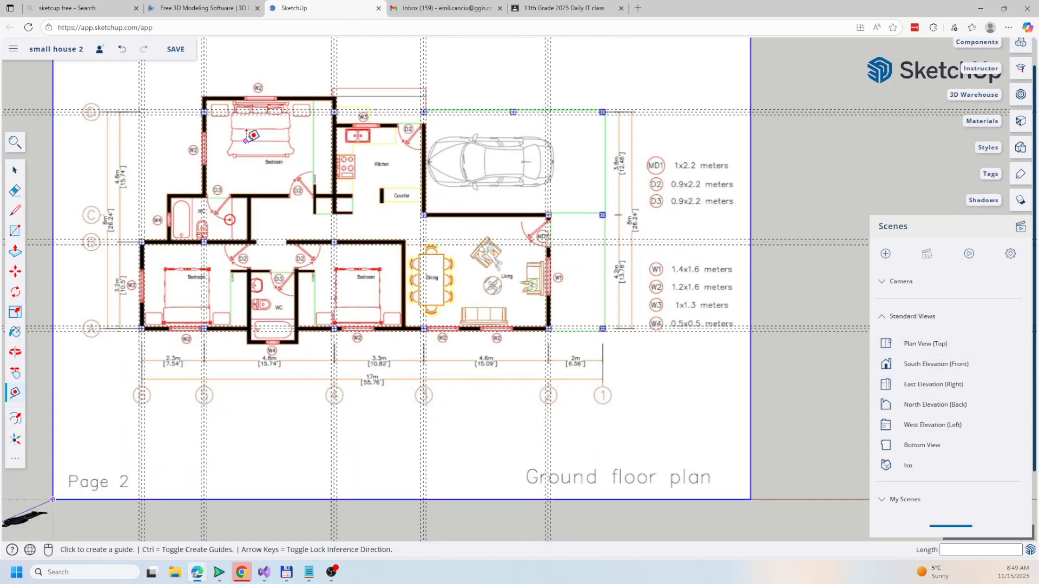
Step: Examine the interior walls and the wall between the garage and living room against the existing guides
scroll(287, 179, up, 8)
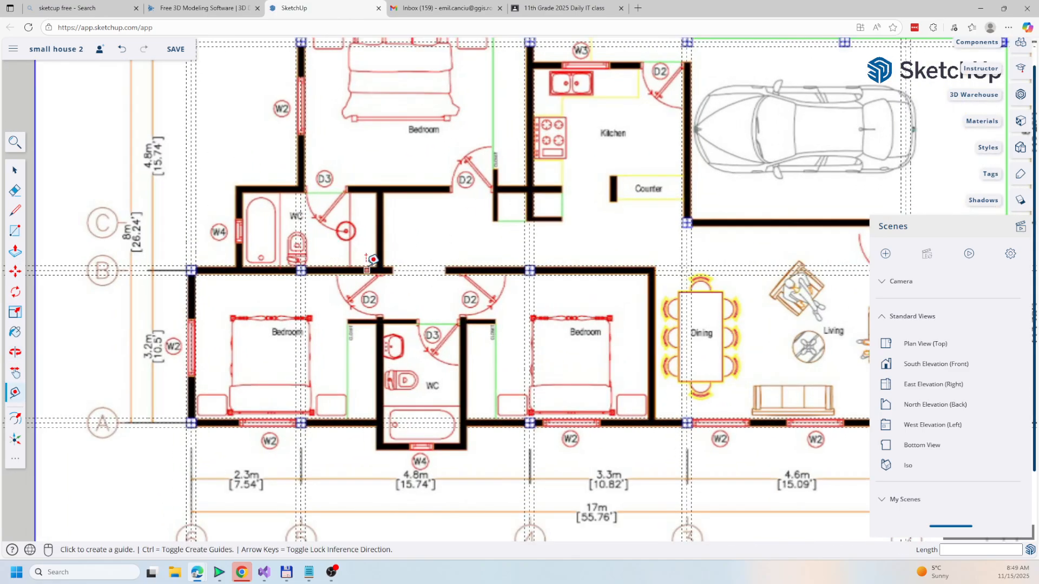
shift+middle_drag(345, 243, 405, 251)
scroll(319, 262, down, 2)
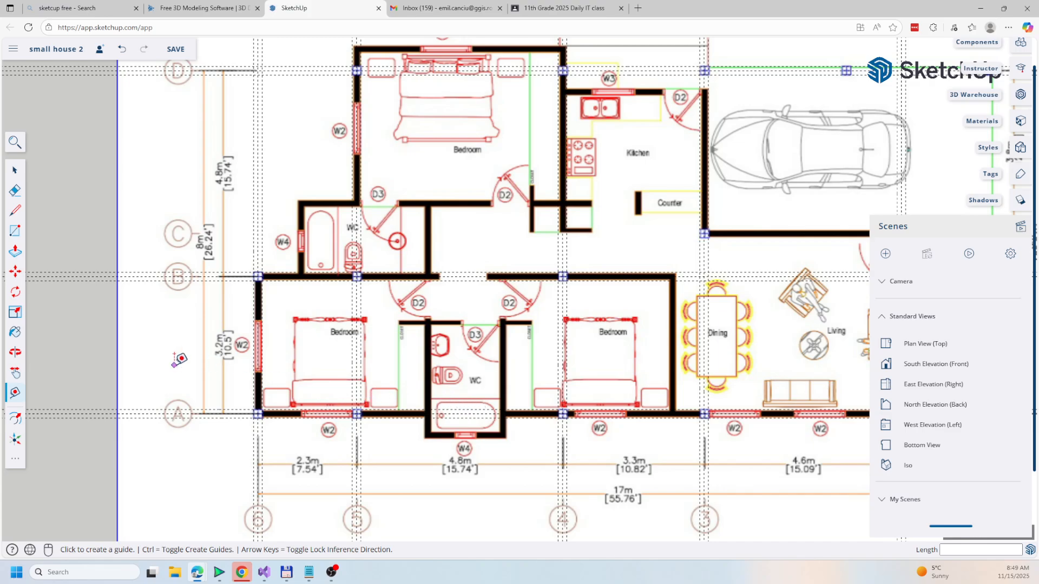
scroll(544, 341, down, 2)
shift+middle_drag(617, 342, 555, 355)
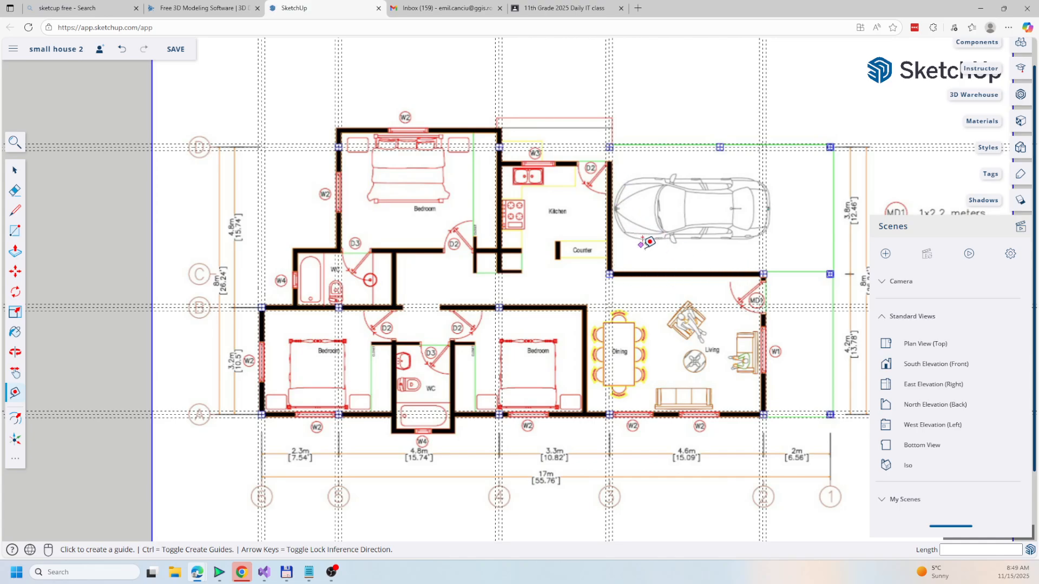
scroll(691, 281, up, 6)
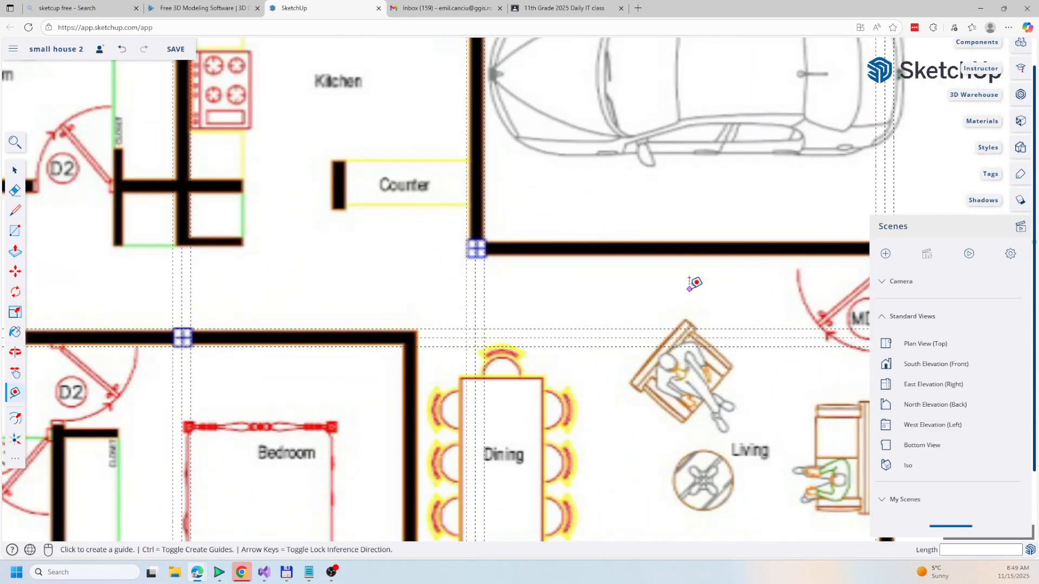
shift+middle_drag(550, 297, 345, 302)
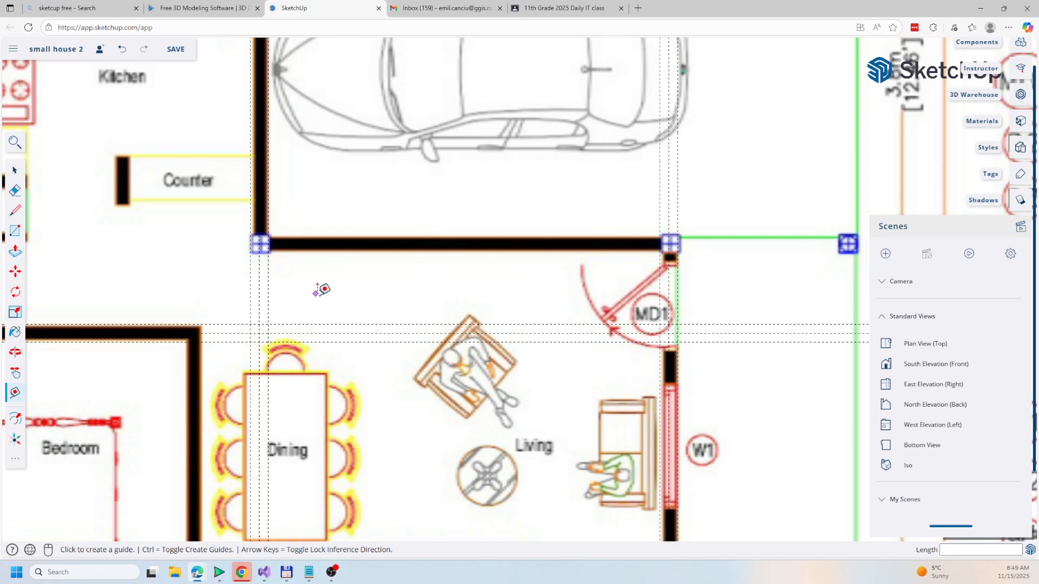
scroll(323, 290, down, 2)
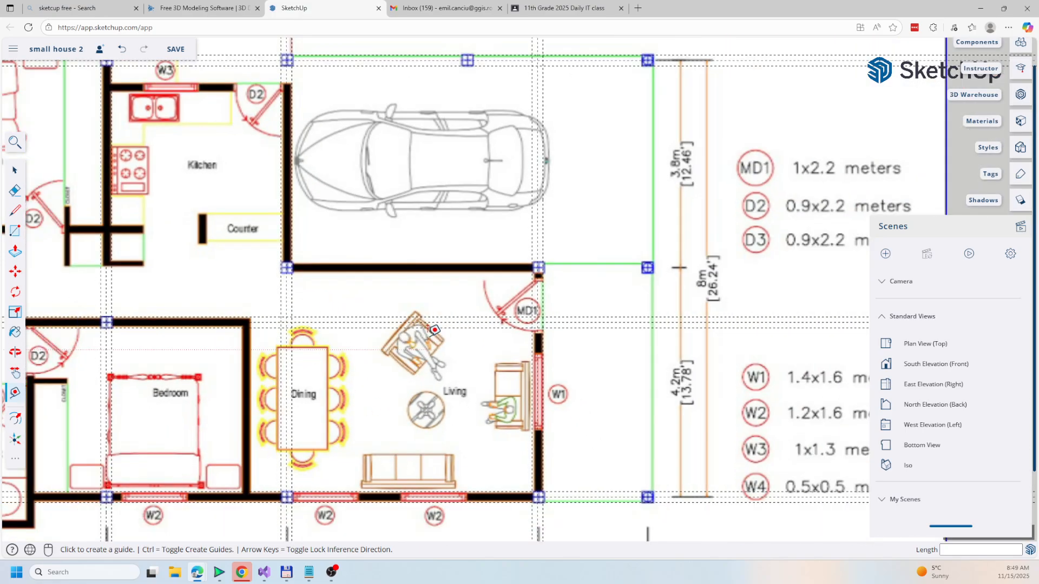
scroll(355, 281, up, 2)
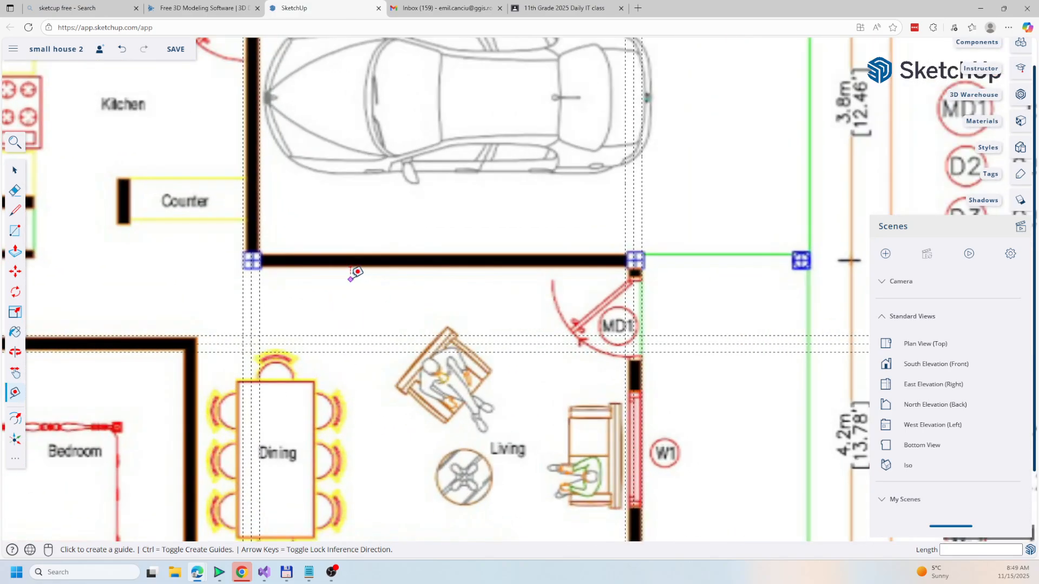
scroll(354, 276, up, 2)
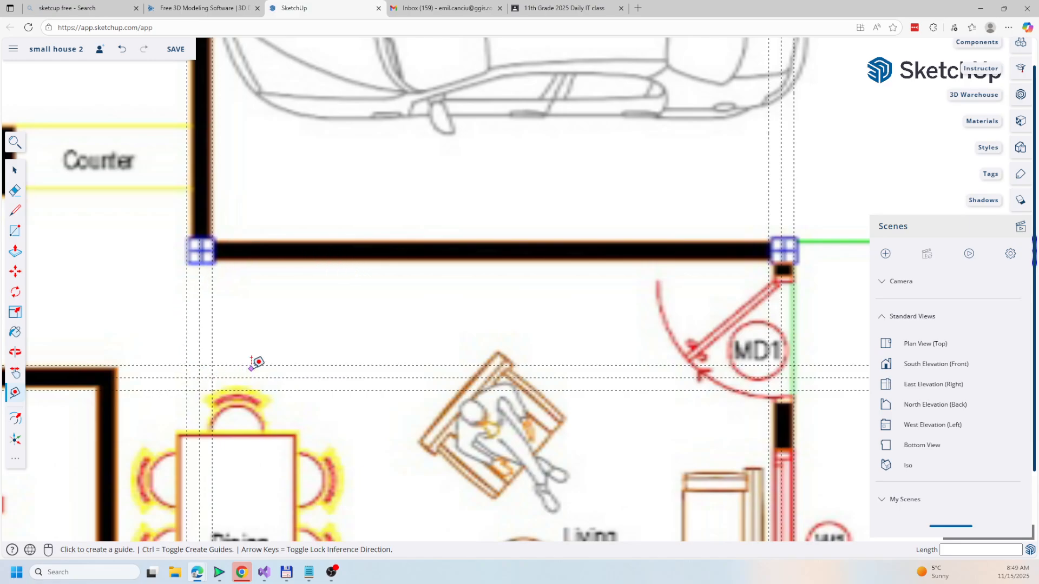
scroll(270, 381, down, 5)
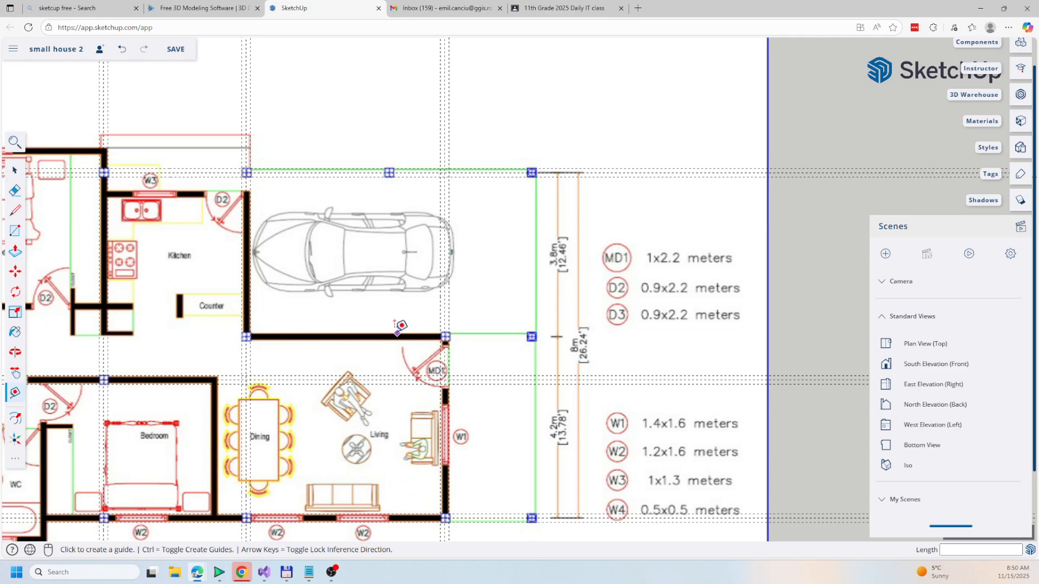
Step: Place a horizontal guide 4 m above the upper axis A offset guide and another 0.2 m above it for the garage wall
scroll(417, 499, up, 3)
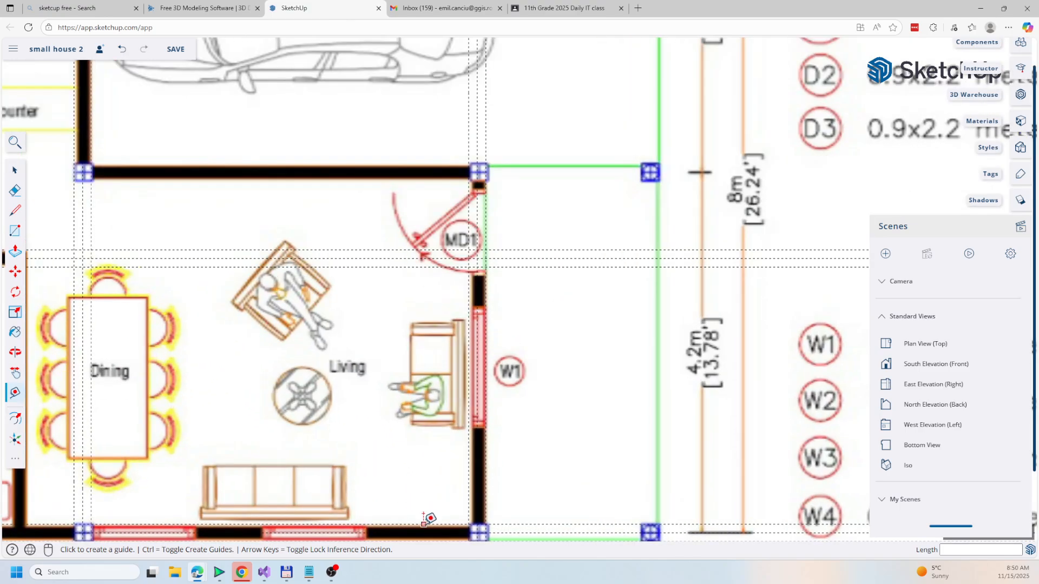
click(423, 524)
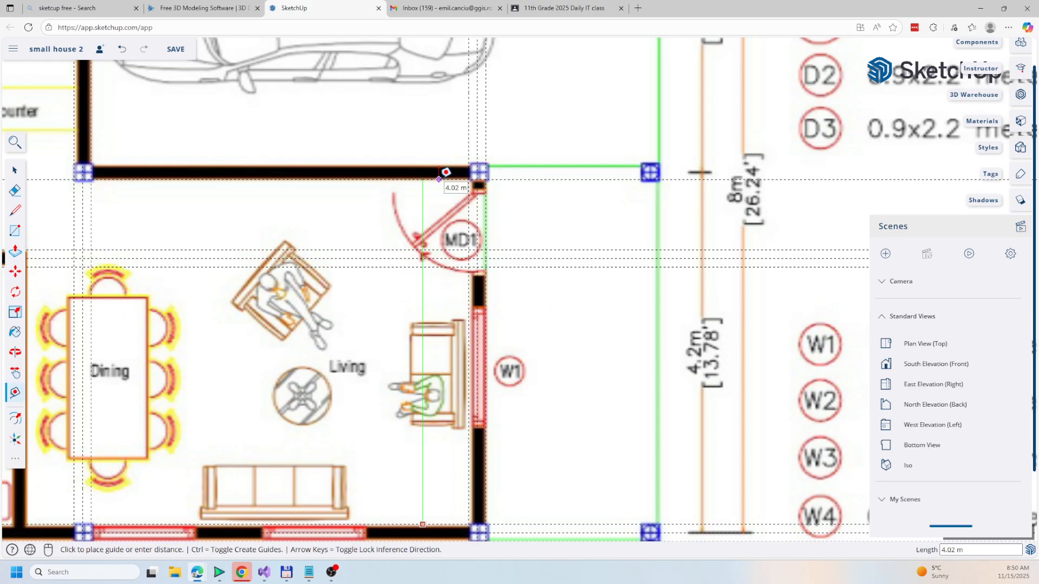
key(Return)
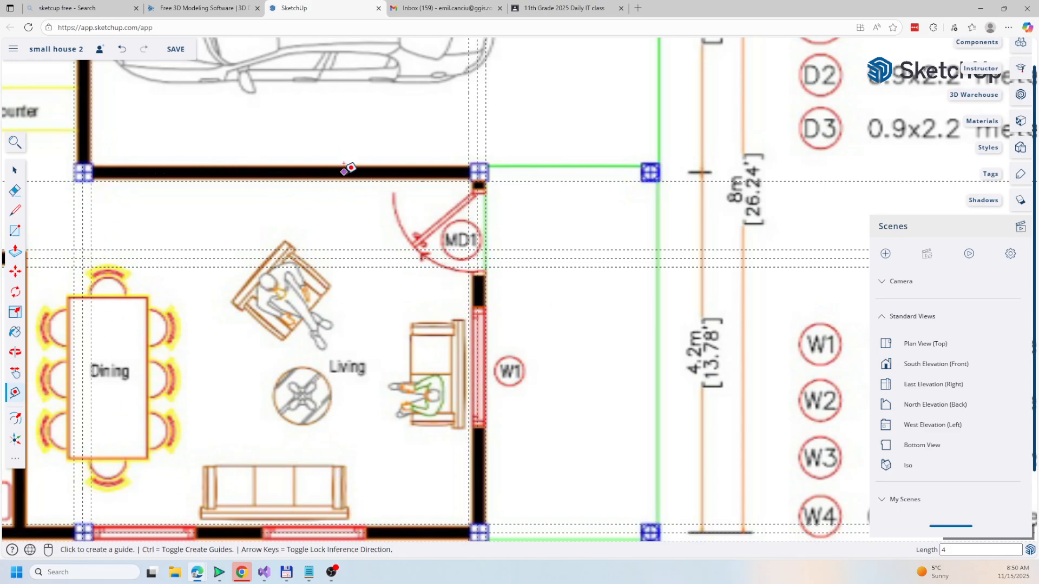
click(283, 179)
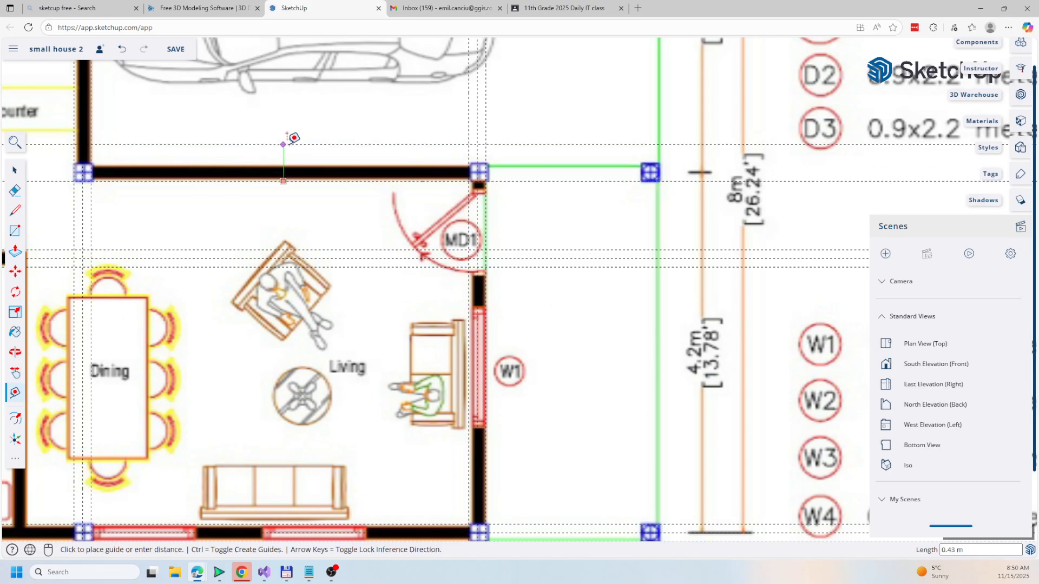
text(0.2)
key(Return)
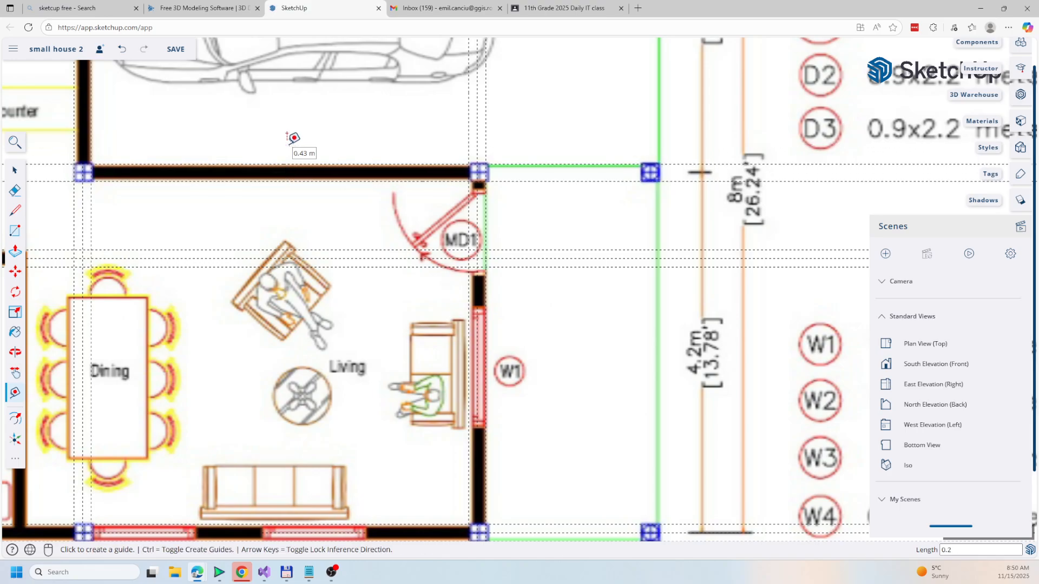
Step: Place a horizontal guide 0.3 m below the lower axis A offset guide and another 0.2 m below it for the protruding WC wall
scroll(286, 151, down, 2)
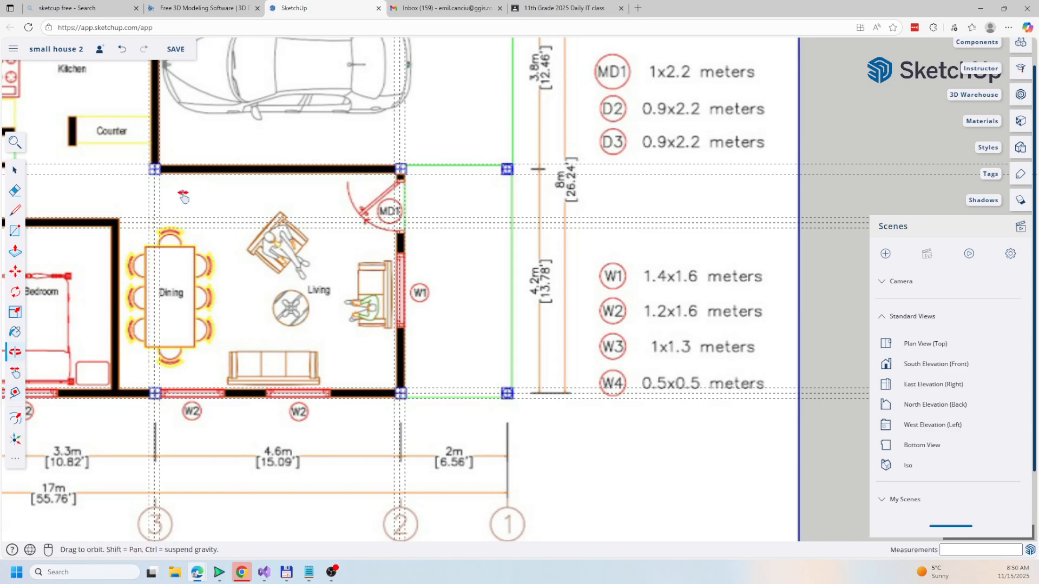
shift+middle_drag(200, 186, 576, 305)
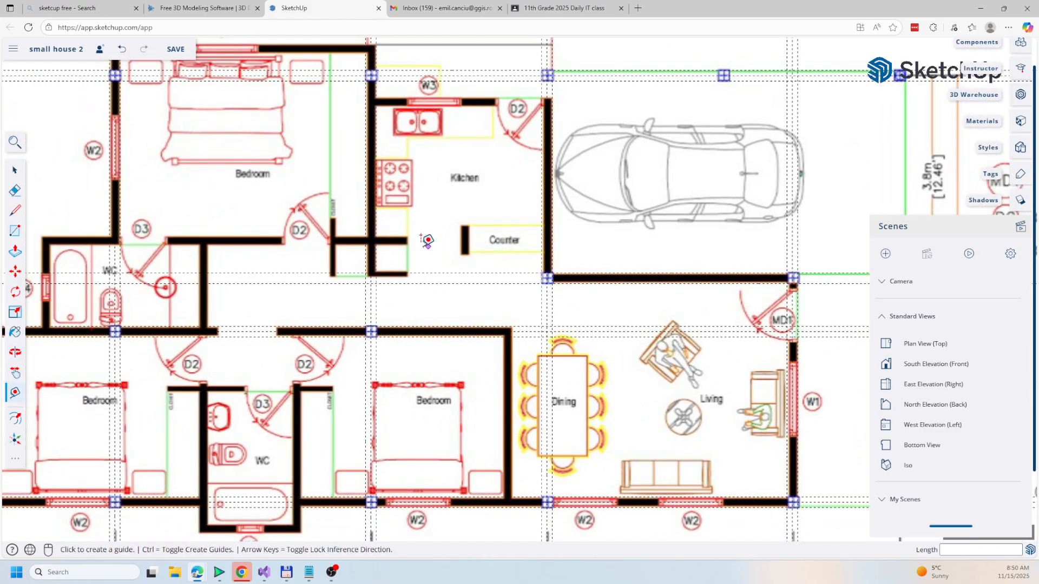
shift+middle_drag(362, 253, 460, 243)
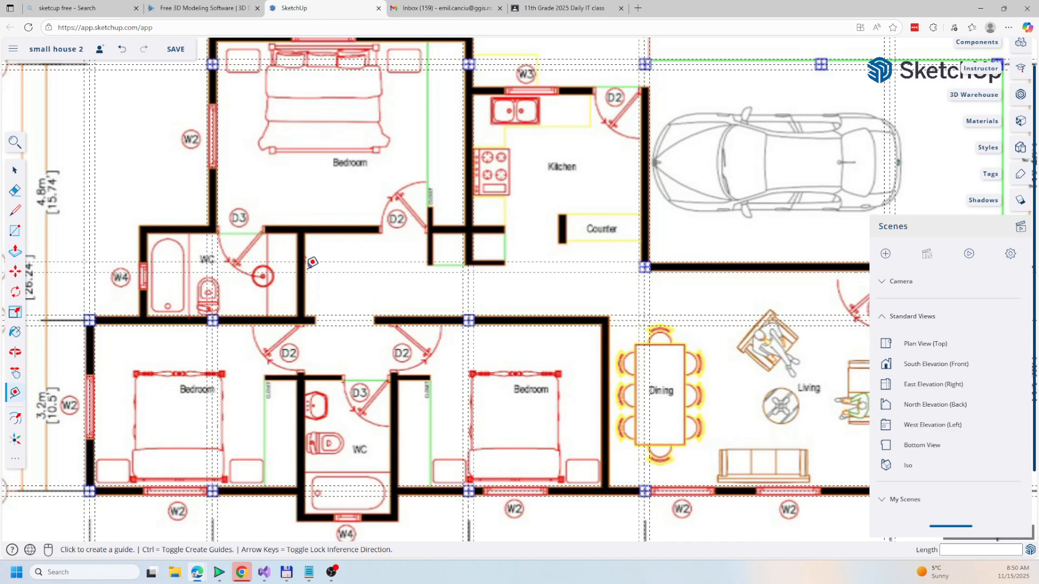
shift+middle_drag(416, 459, 401, 360)
scroll(311, 414, up, 5)
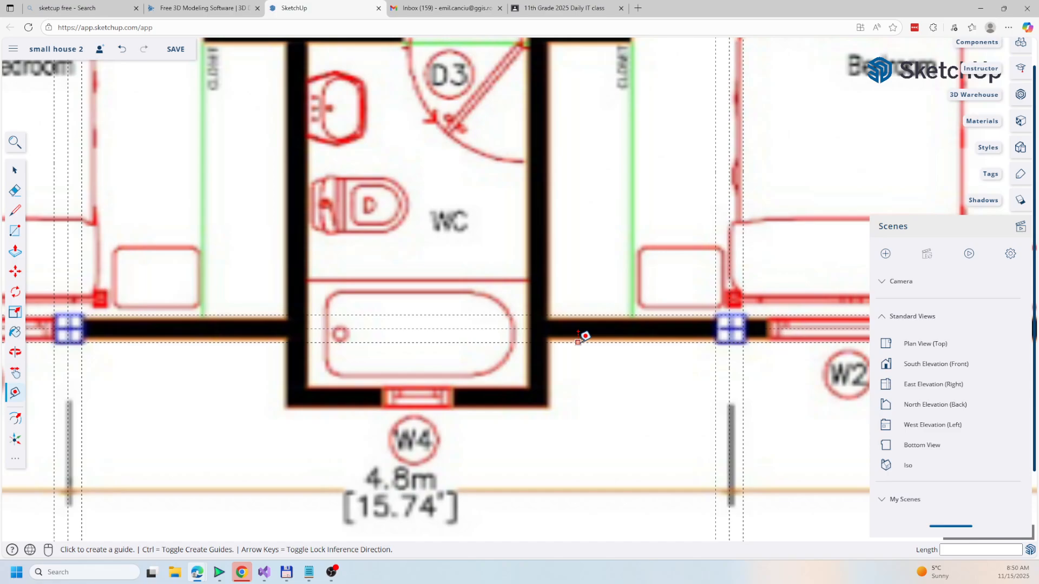
scroll(421, 303, down, 2)
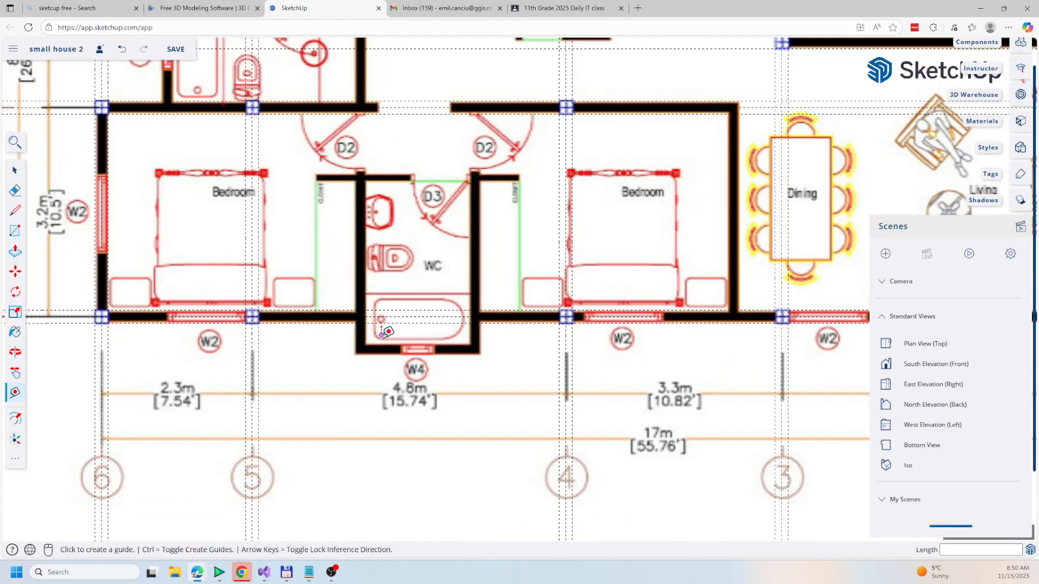
scroll(382, 333, up, 2)
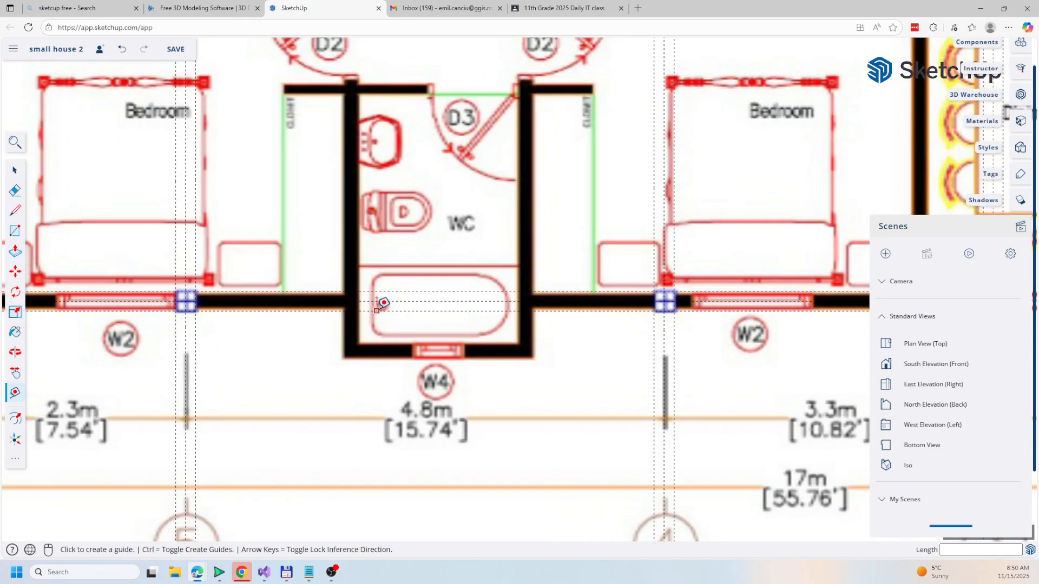
click(376, 311)
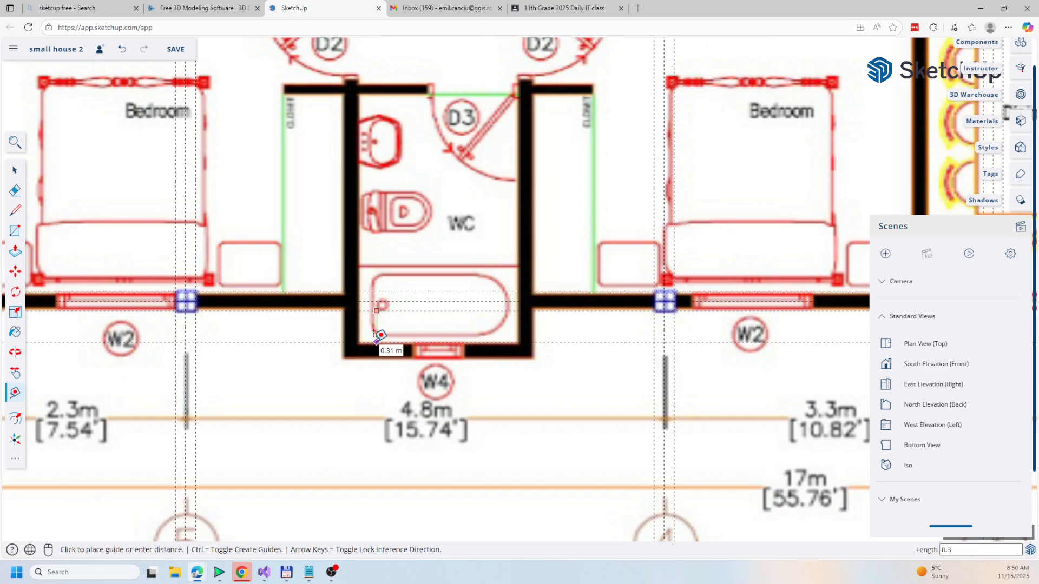
key(Return)
click(375, 340)
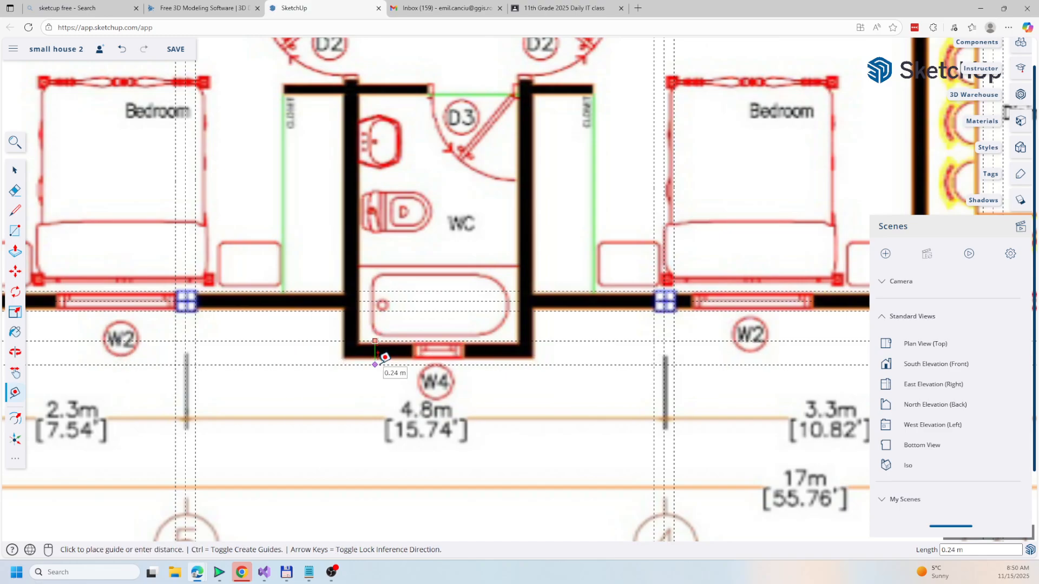
key(Return)
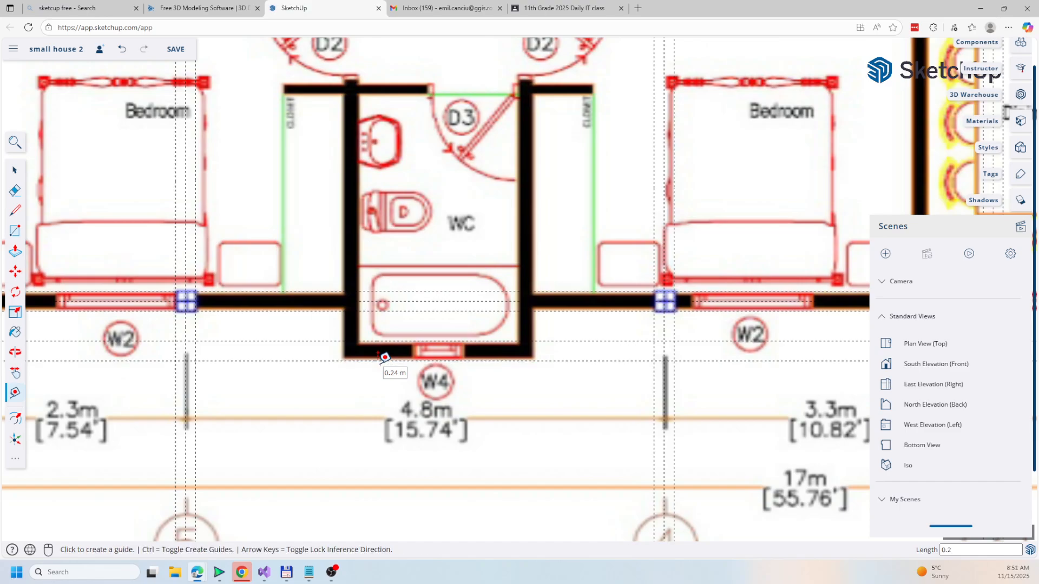
Step: Place a vertical guide 1.5 m right of the right axis 5 offset guide and another 0.2 m beyond it for the lower WC's left wall
scroll(340, 270, down, 3)
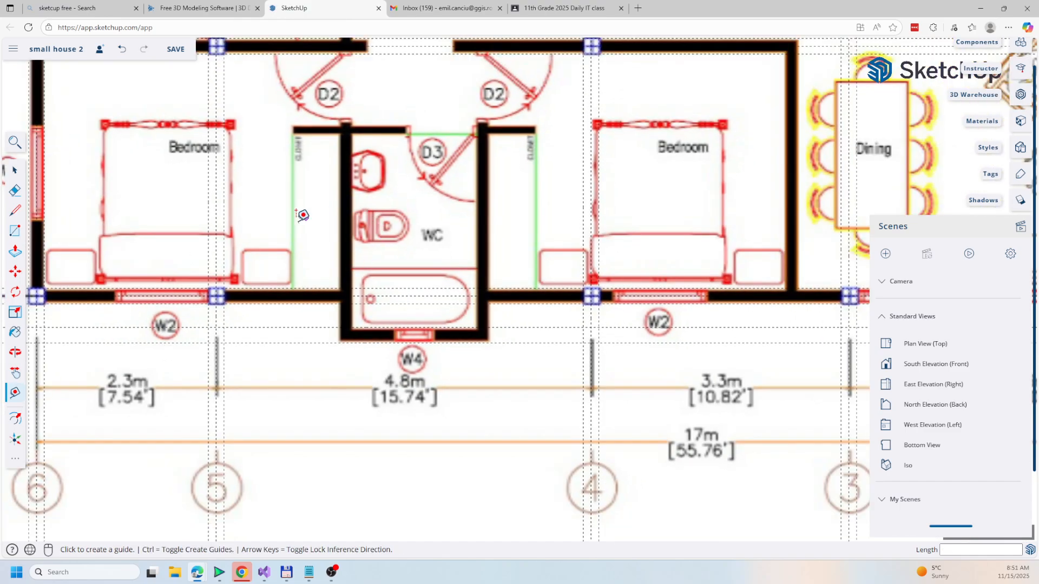
click(225, 242)
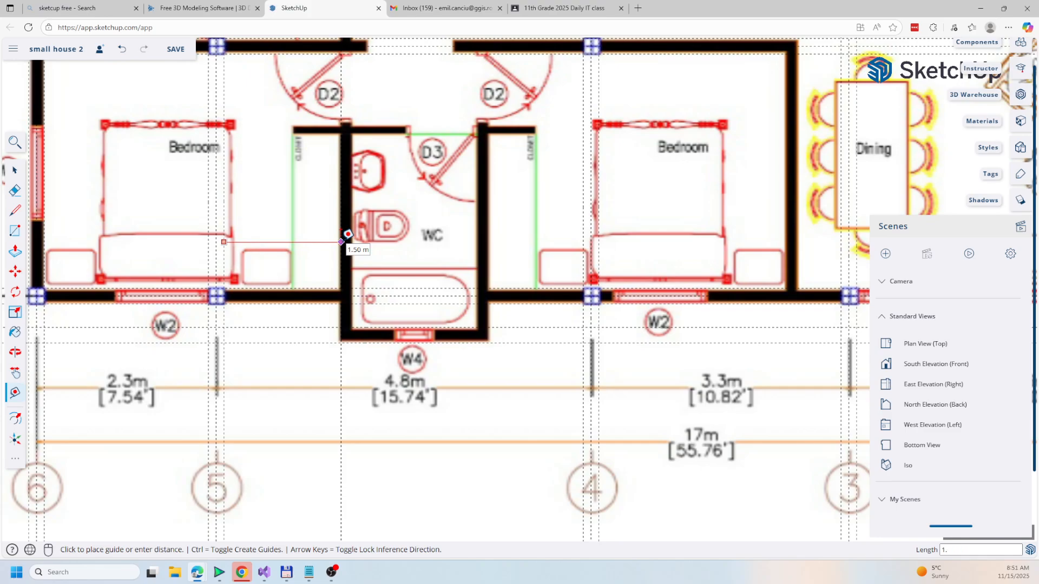
click(341, 241)
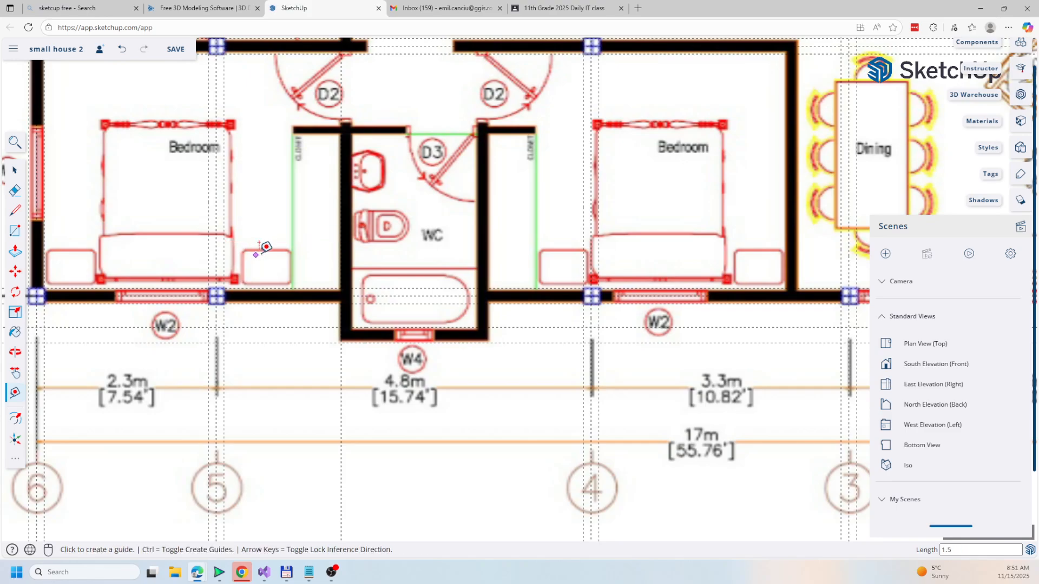
click(341, 247)
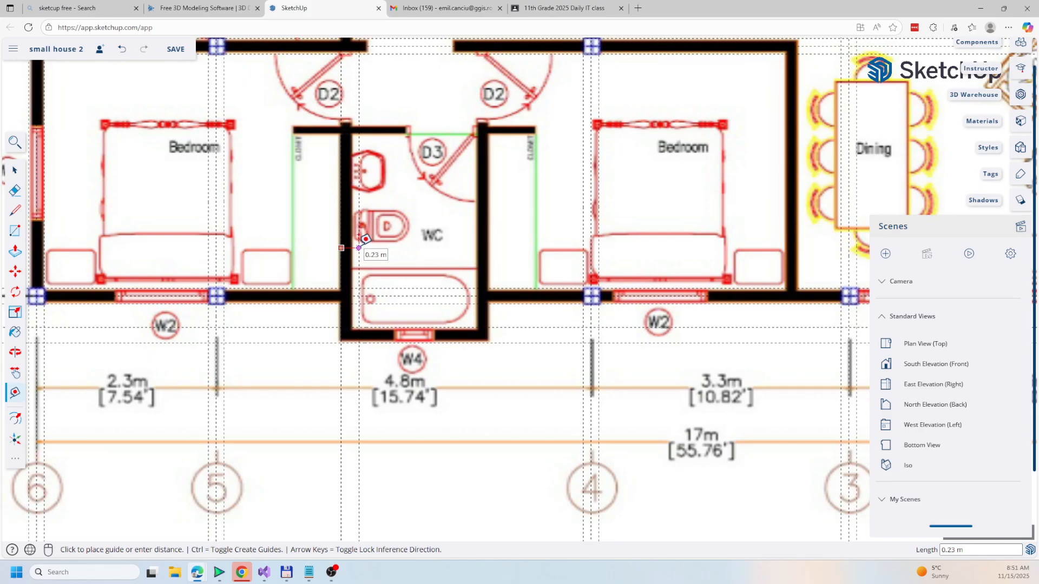
text(0.2)
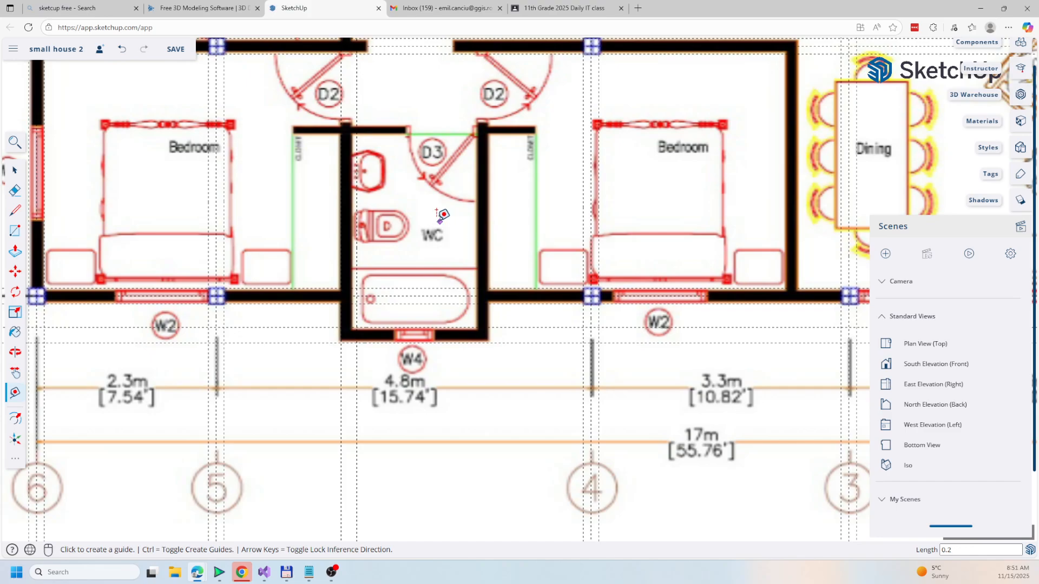
Step: Place a vertical guide 1.5 m right of the WC left wall's inner guide and another 0.2 m beyond it for its right wall
click(357, 233)
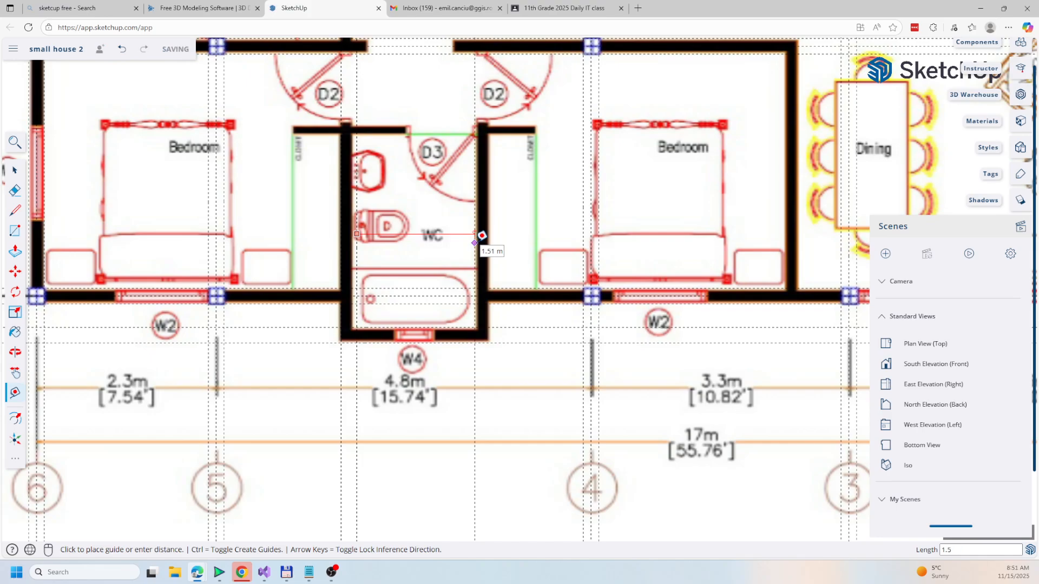
key(Return)
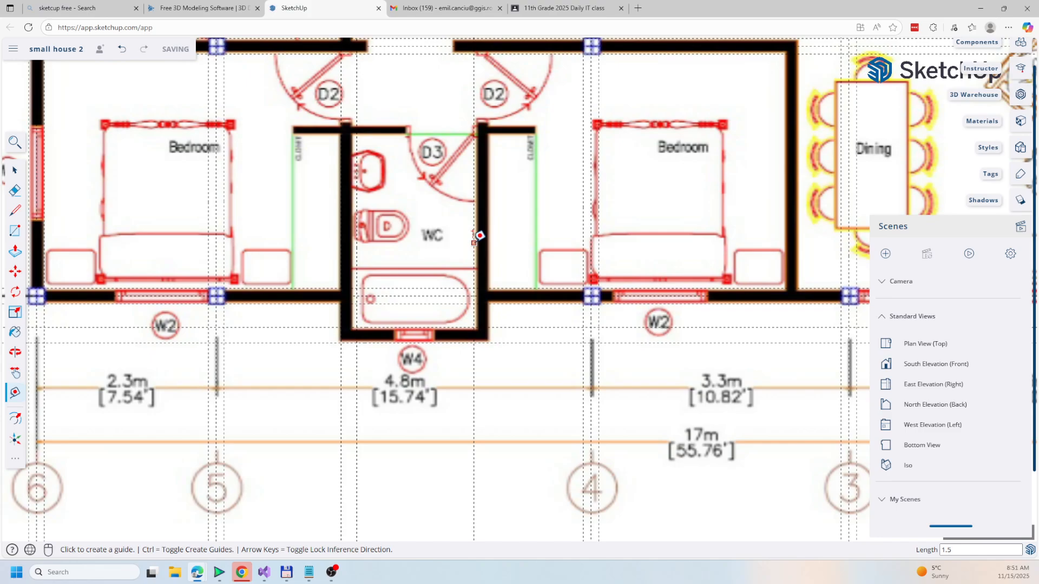
click(474, 243)
text(0.)
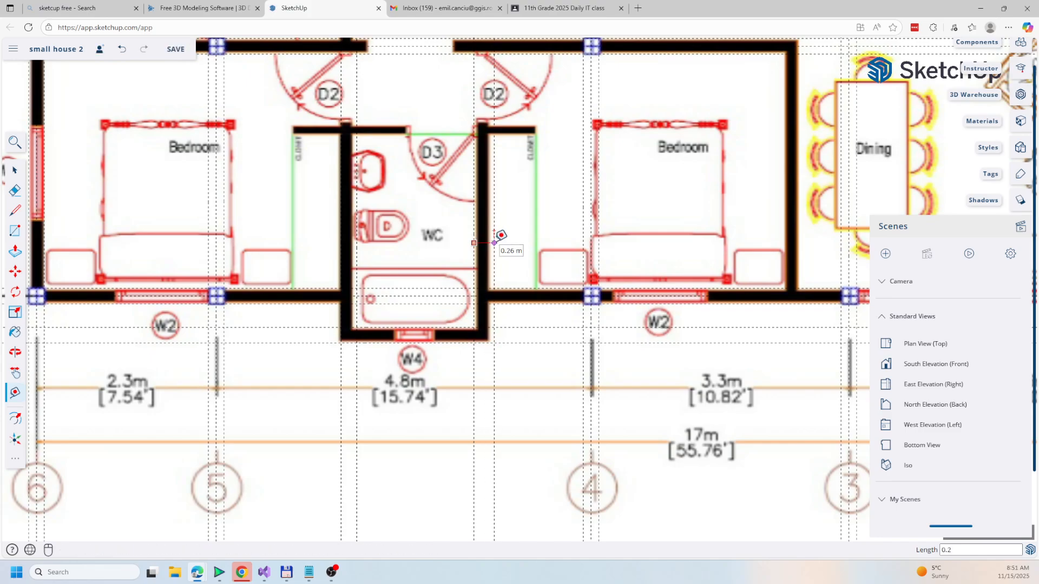
text(2)
key(Return)
Step: Offset a horizontal guide from the upper axis B guide to the upper bedroom's corridor wall and add another 0.2 m above it
scroll(498, 237, down, 3)
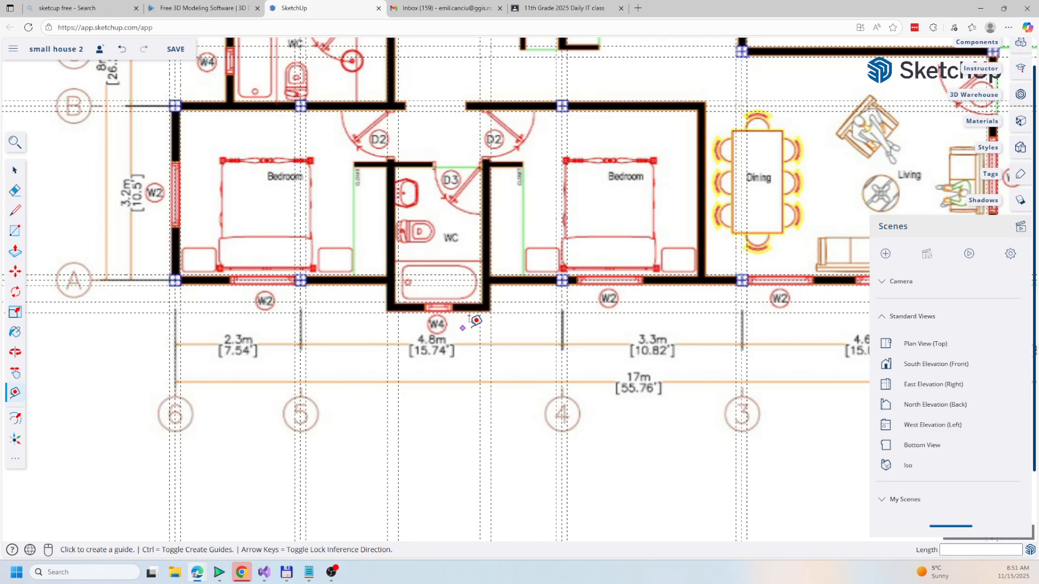
scroll(568, 254, up, 2)
scroll(568, 232, down, 2)
key(o)
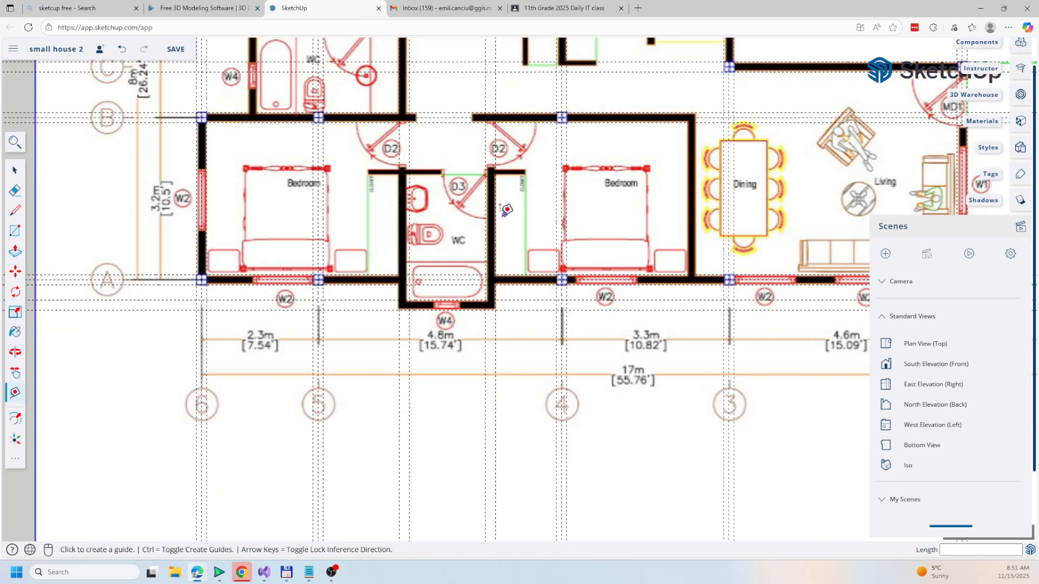
drag(517, 218, 465, 441)
key(t)
scroll(324, 268, up, 2)
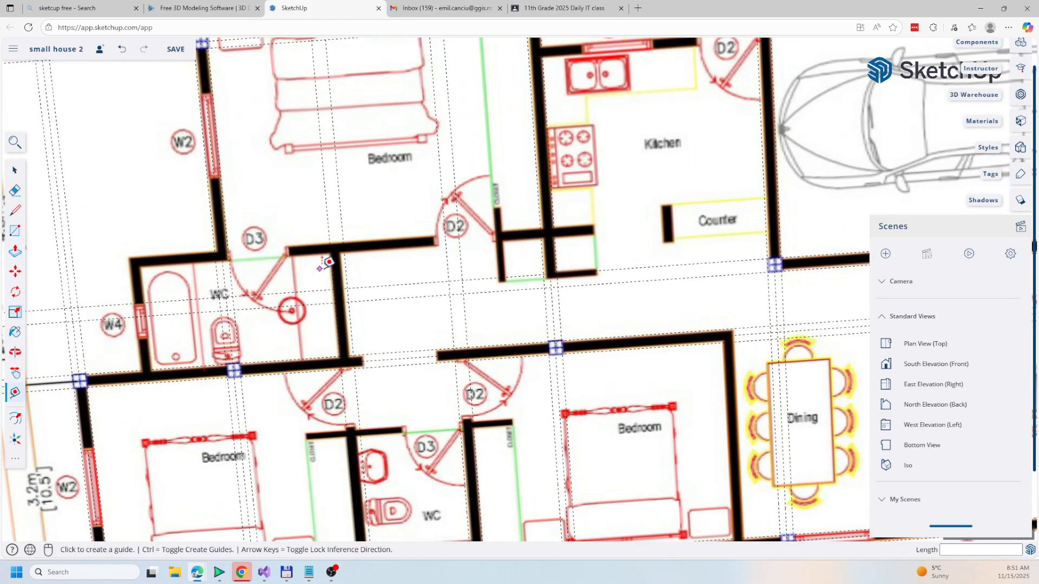
click(369, 354)
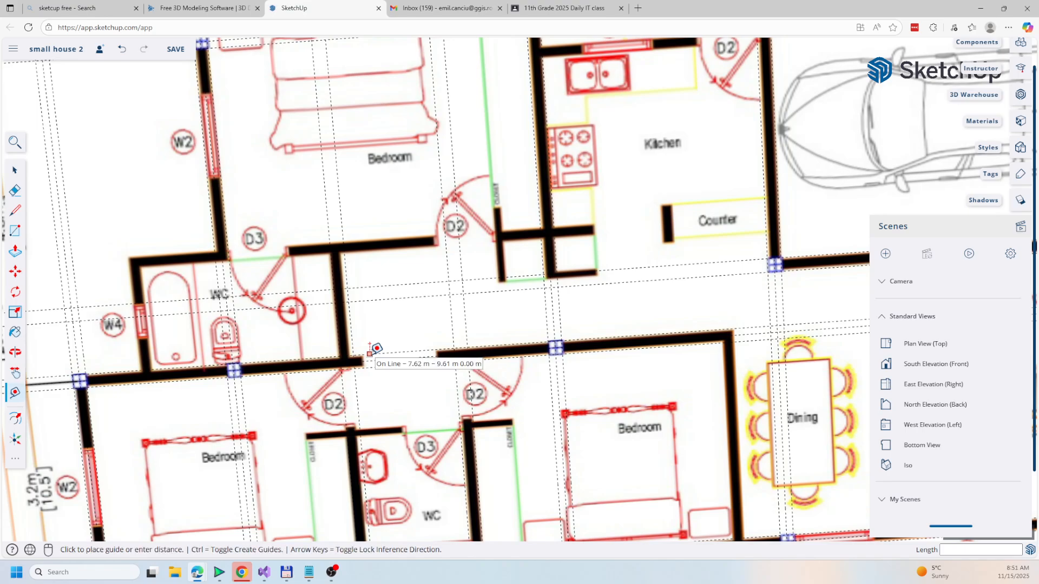
key(Return)
click(371, 250)
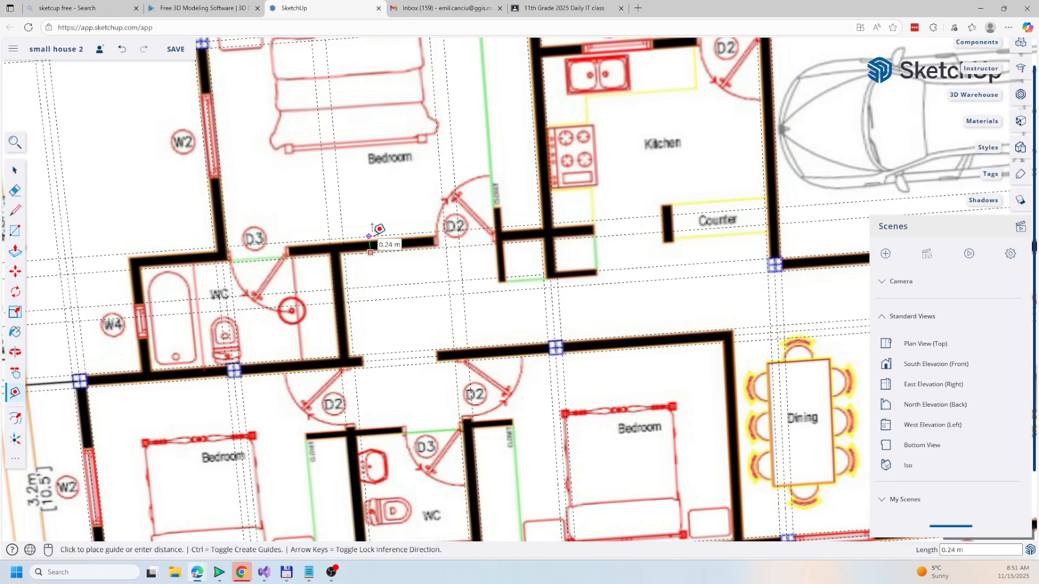
key(Return)
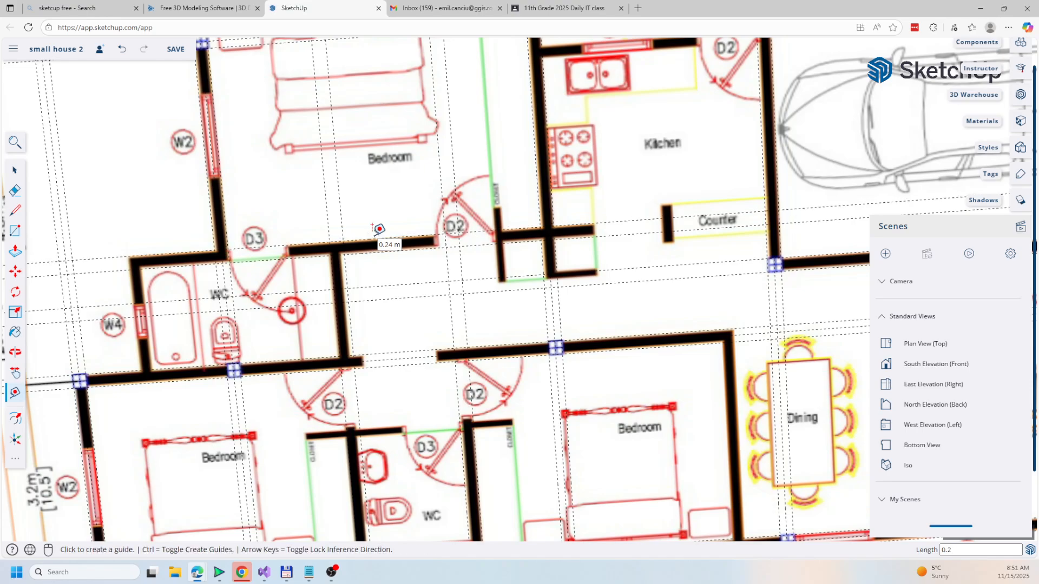
Step: Place a vertical guide 2.4 m right of the right axis 4 offset guide and a second one for the bedroom–dining wall's thickness
scroll(379, 229, down, 3)
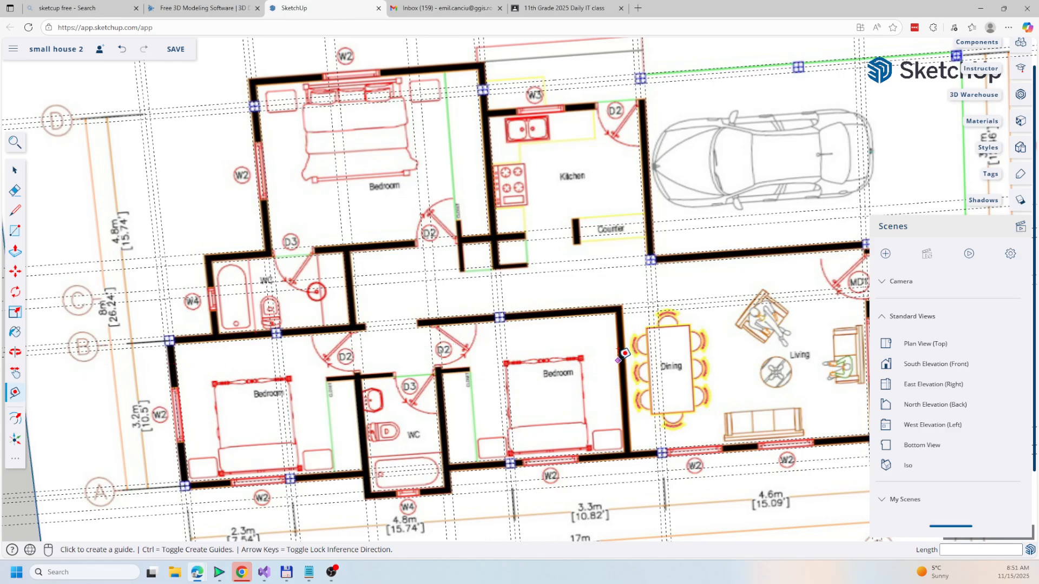
scroll(625, 353, up, 2)
click(458, 323)
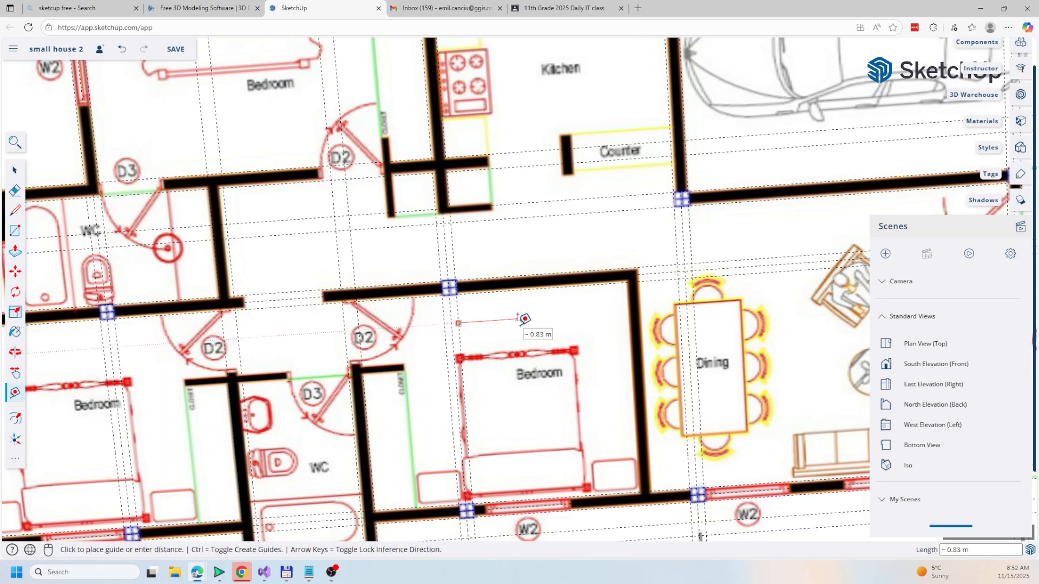
click(584, 315)
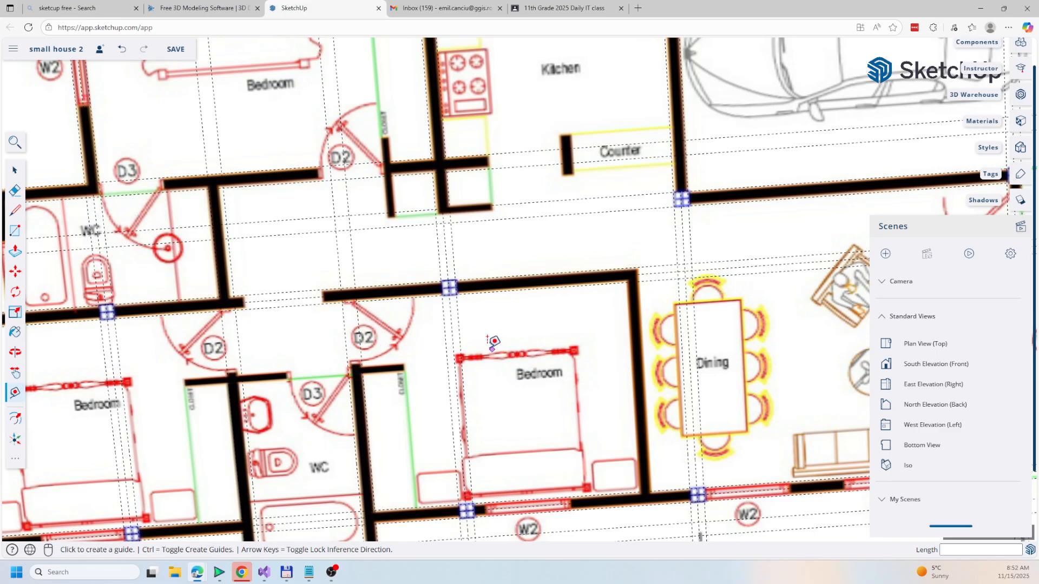
click(459, 340)
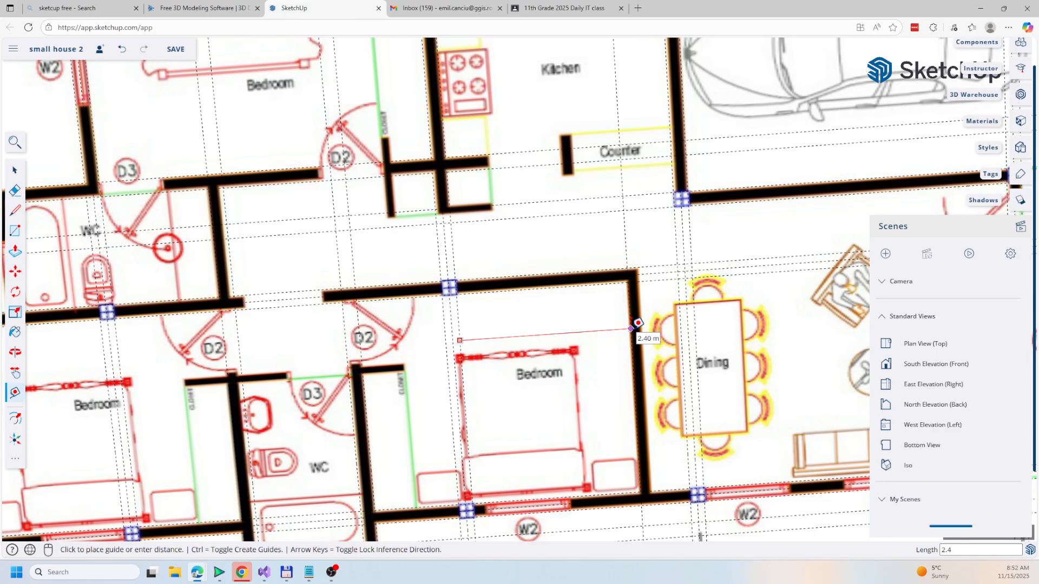
click(631, 328)
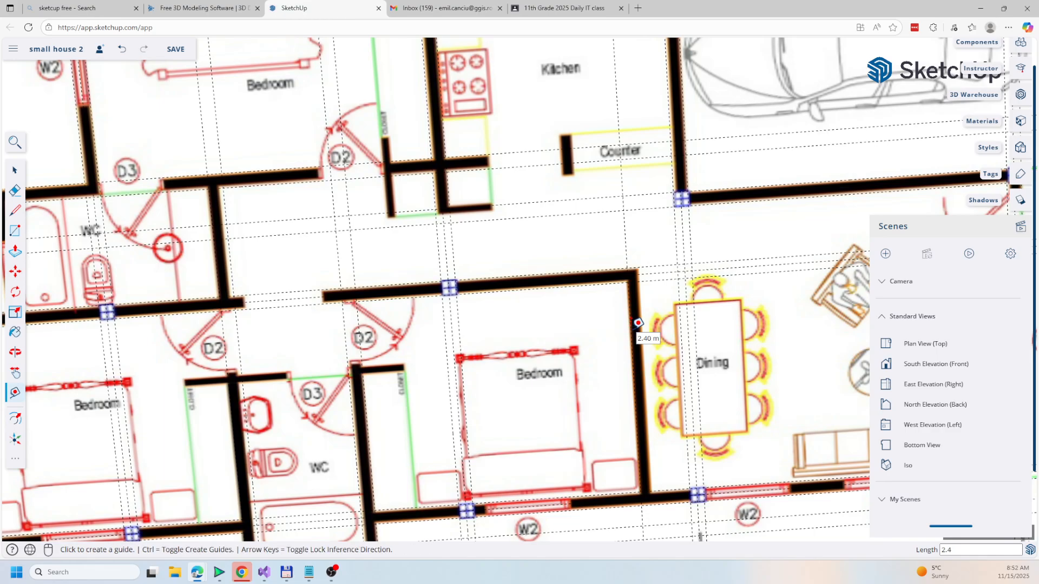
click(625, 234)
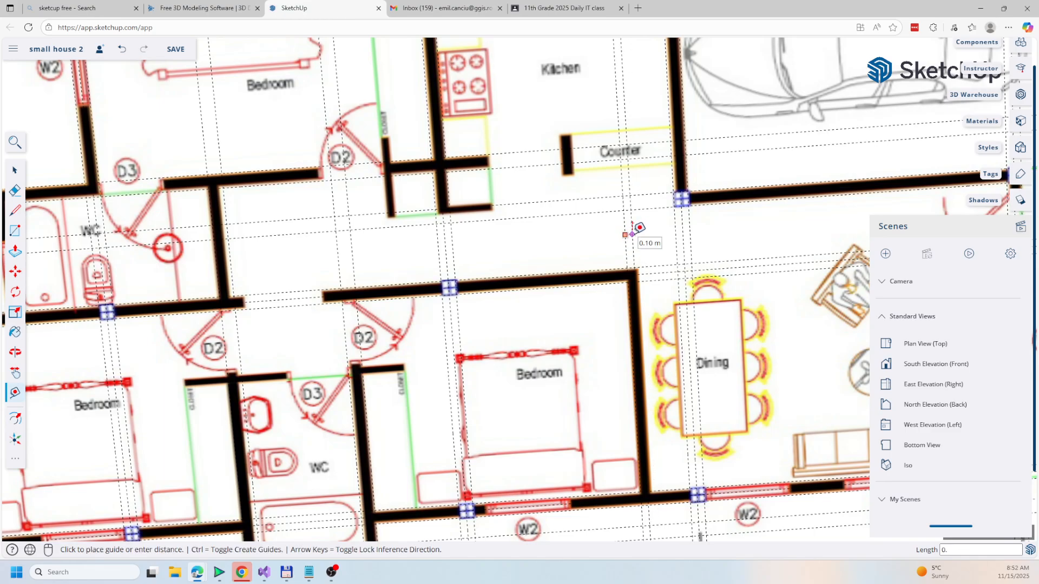
key(Return)
Step: Return to the standard plan view and check the guides against the walls across the whole floor plan
scroll(639, 364, down, 2)
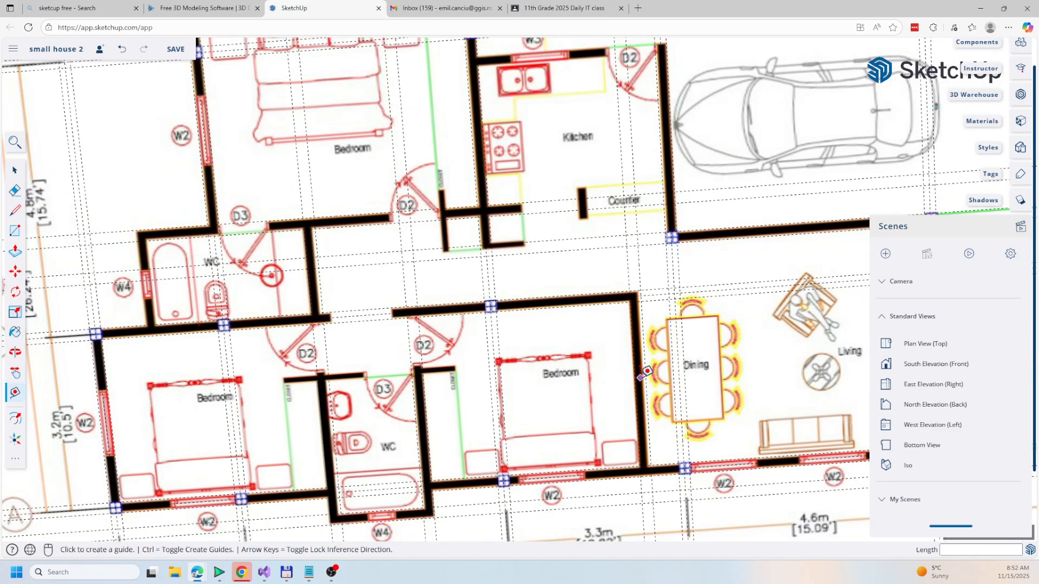
middle_drag(650, 438, 540, 416)
click(958, 351)
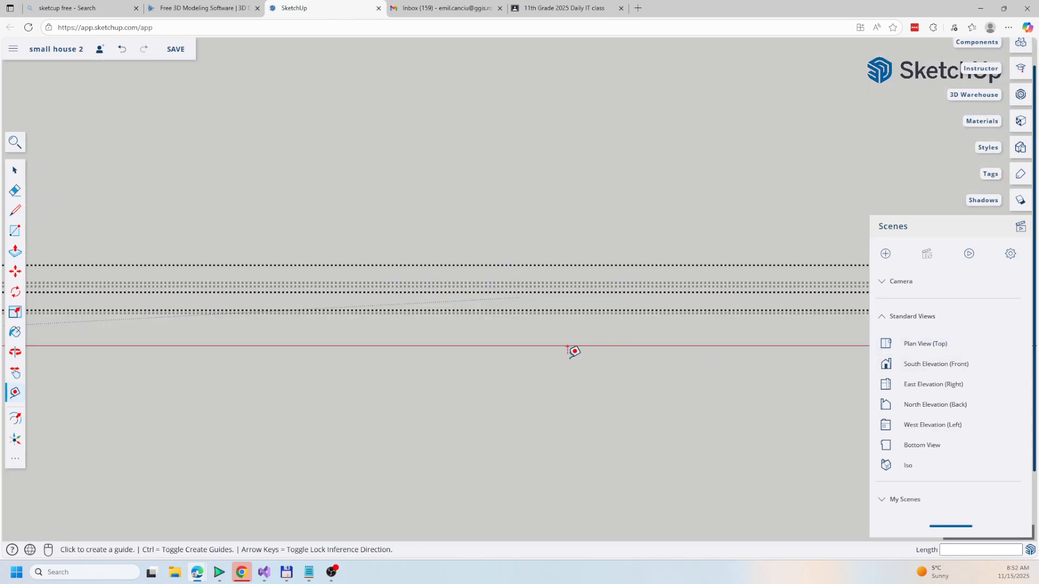
scroll(579, 359, down, 3)
scroll(285, 350, up, 5)
scroll(304, 346, up, 3)
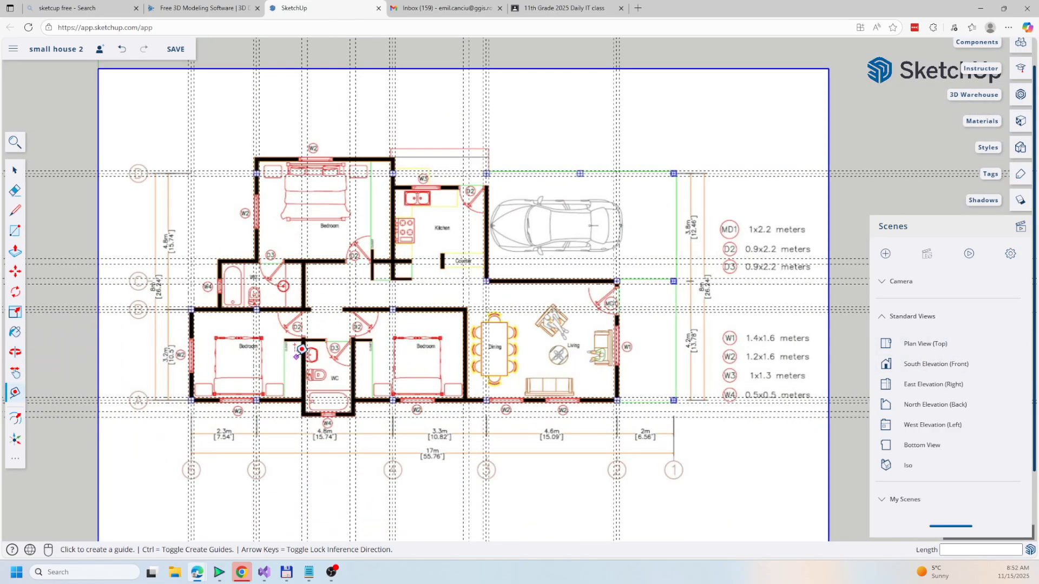
scroll(331, 355, up, 3)
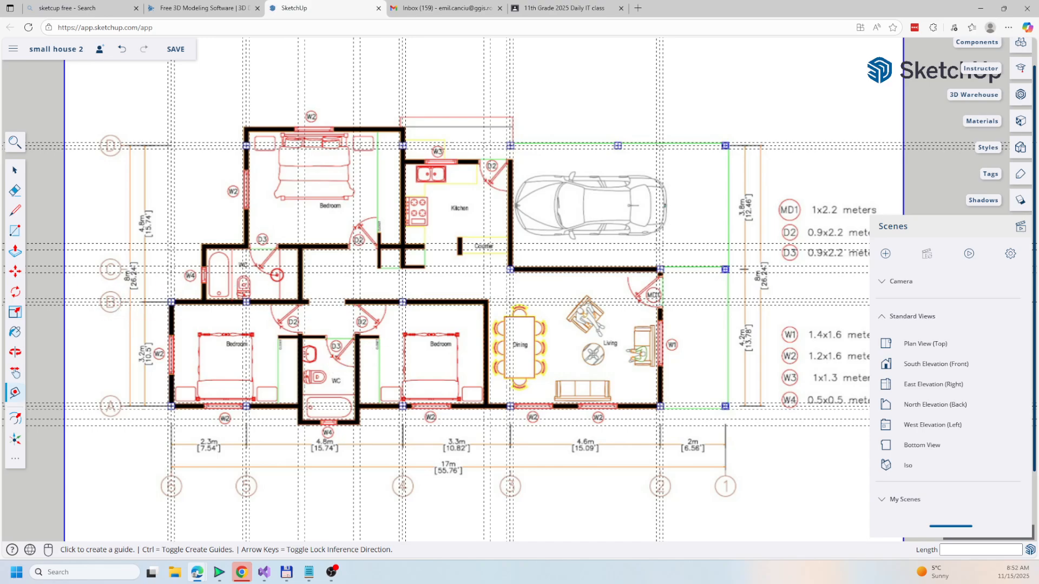